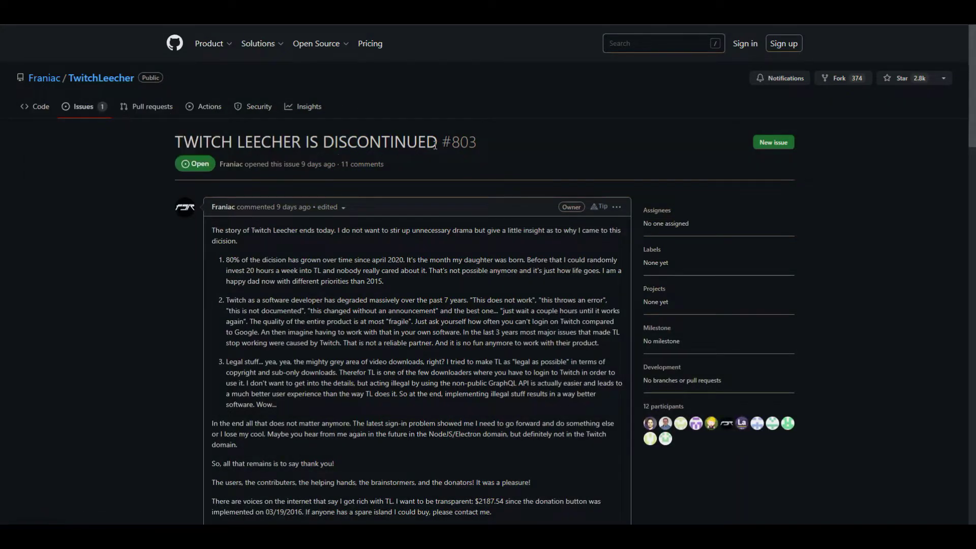
- Highlight the title of issue #803, 'TWITCH LEECHER IS DISCONTINUED'
{"action": "left_click_drag", "start_coordinate": [435, 145], "coordinate": [184, 154]}
{"action": "left_click", "coordinate": [145, 169]}
{"action": "scroll", "coordinate": [214, 137], "scroll_direction": "down", "scroll_amount": 2}
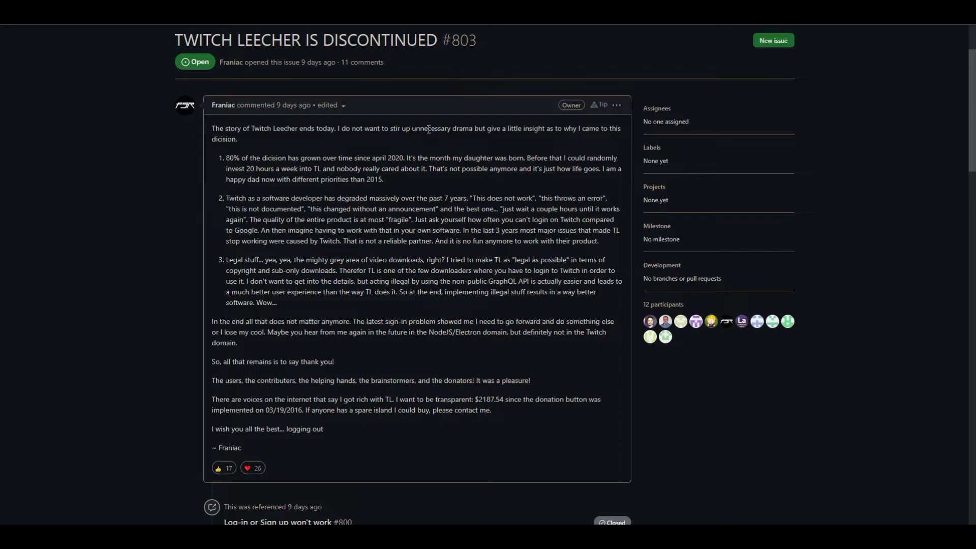
{"action": "scroll", "coordinate": [427, 129], "scroll_direction": "down", "scroll_amount": 1}
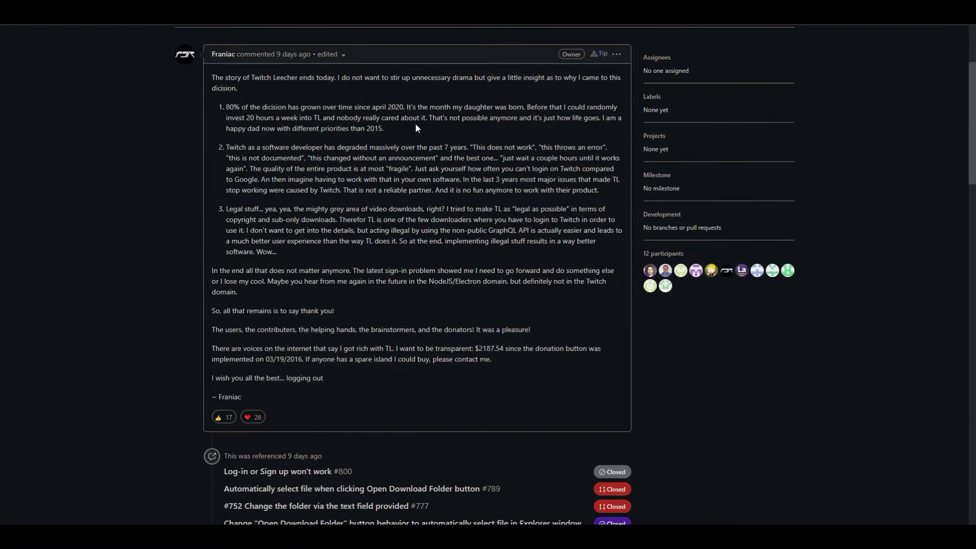
{"action": "scroll", "coordinate": [457, 127], "scroll_direction": "down", "scroll_amount": 1}
{"action": "scroll", "coordinate": [531, 108], "scroll_direction": "up", "scroll_amount": 1}
{"action": "left_click_drag", "start_coordinate": [227, 108], "coordinate": [393, 133]}
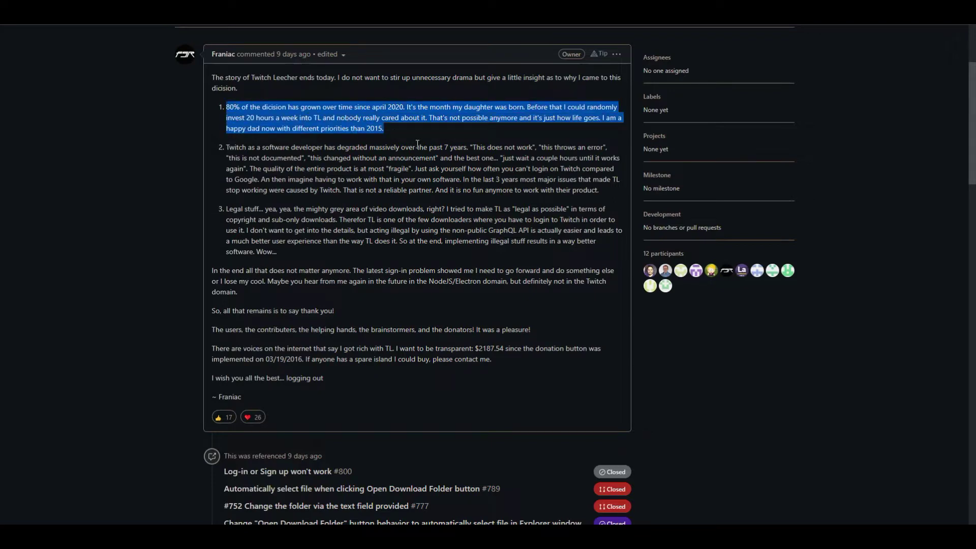
{"action": "left_click", "coordinate": [406, 135]}
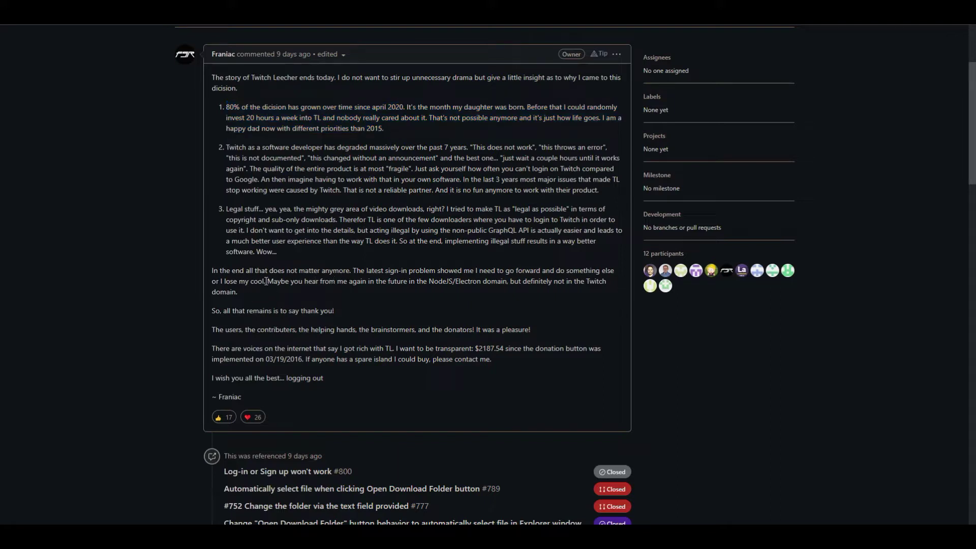
{"action": "left_click_drag", "start_coordinate": [210, 271], "coordinate": [266, 283]}
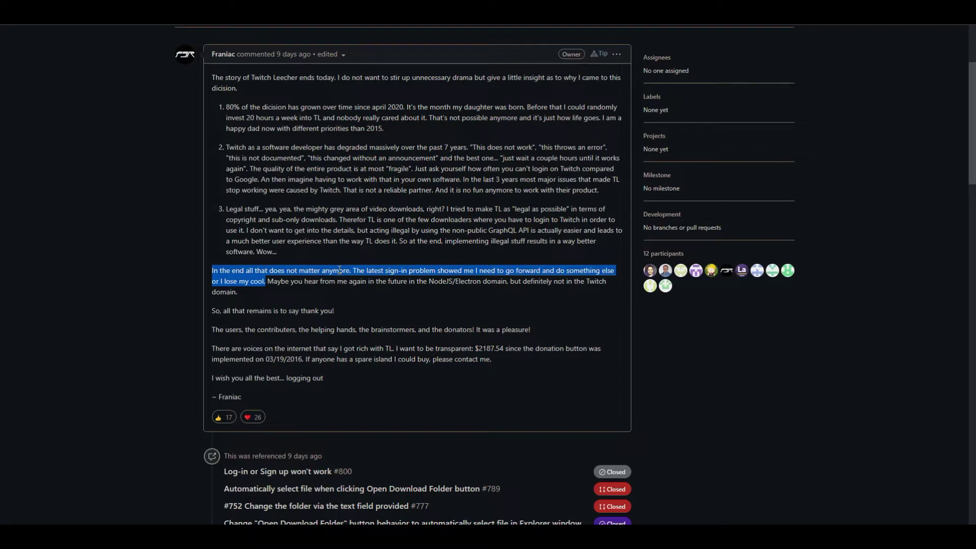
{"action": "left_click", "coordinate": [341, 312]}
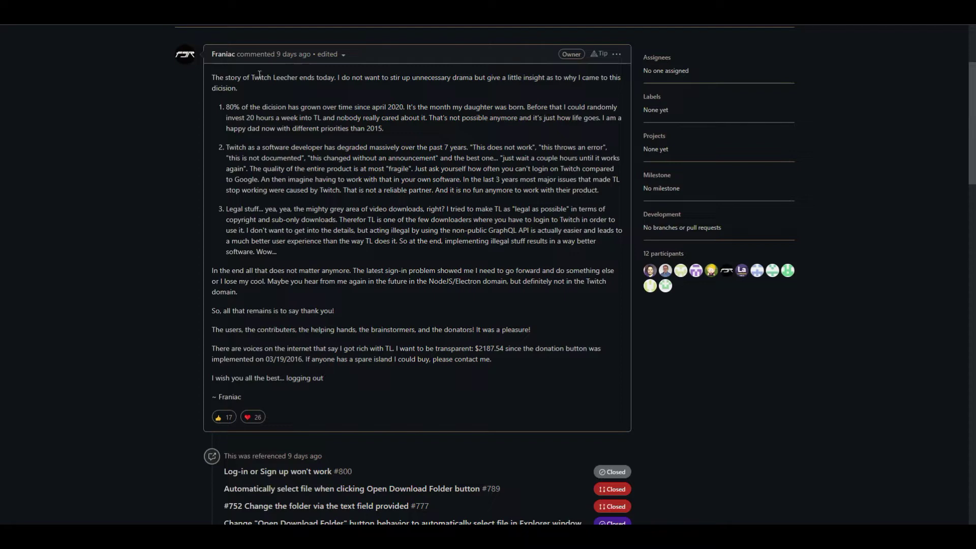
- Scroll down through the comments on the TwitchLeecher issue
{"action": "scroll", "coordinate": [545, 349], "scroll_direction": "down", "scroll_amount": 5}
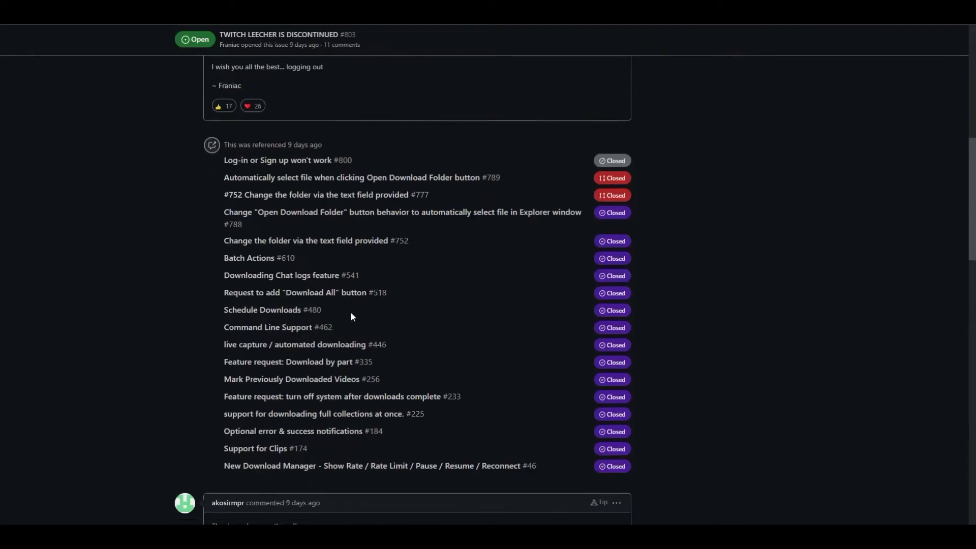
{"action": "scroll", "coordinate": [351, 315], "scroll_direction": "down", "scroll_amount": 8}
{"action": "scroll", "coordinate": [342, 325], "scroll_direction": "up", "scroll_amount": 3}
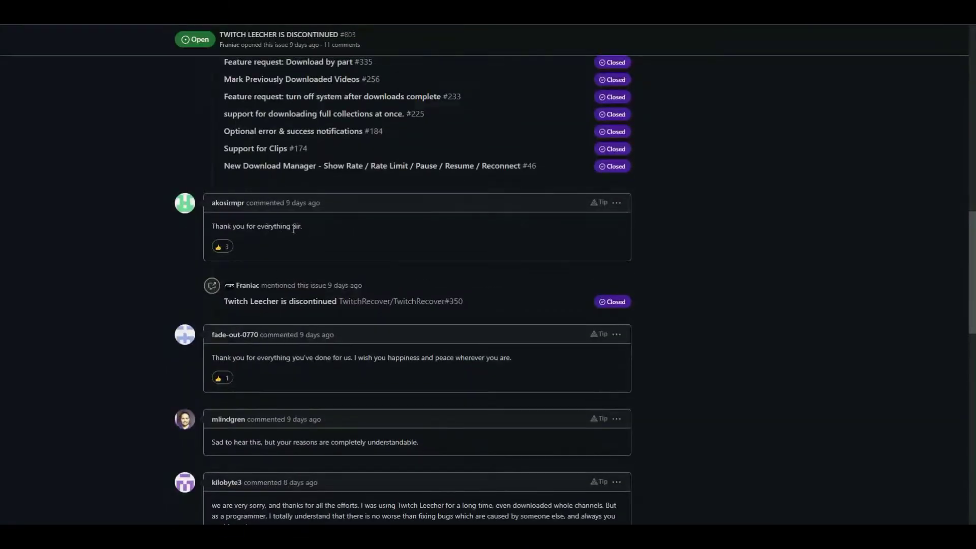
{"action": "scroll", "coordinate": [272, 377], "scroll_direction": "down", "scroll_amount": 2}
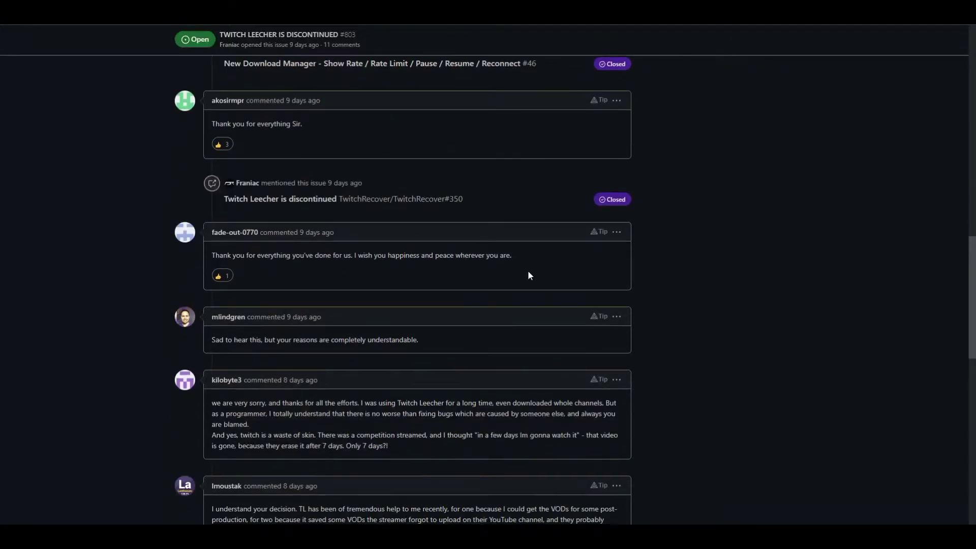
{"action": "scroll", "coordinate": [529, 276], "scroll_direction": "down", "scroll_amount": 2}
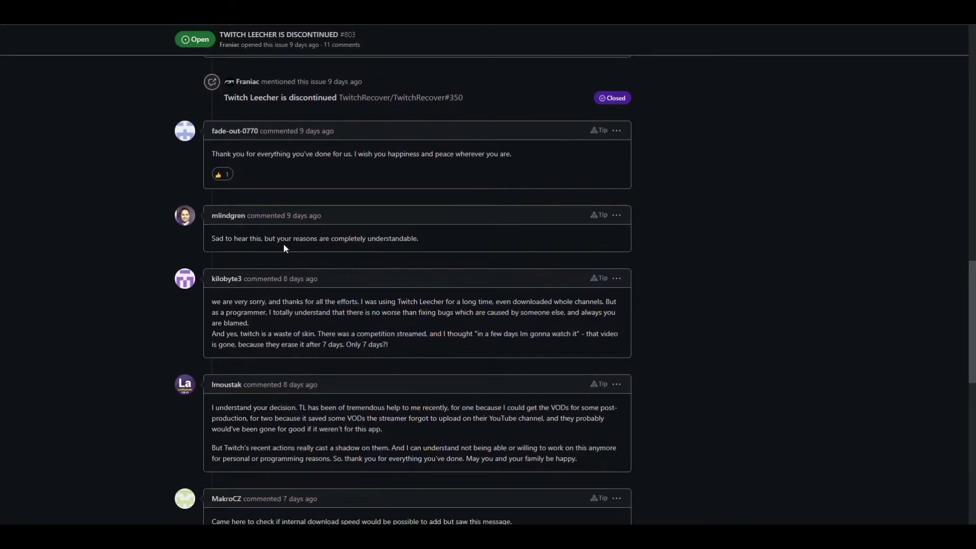
{"action": "scroll", "coordinate": [425, 243], "scroll_direction": "down", "scroll_amount": 2}
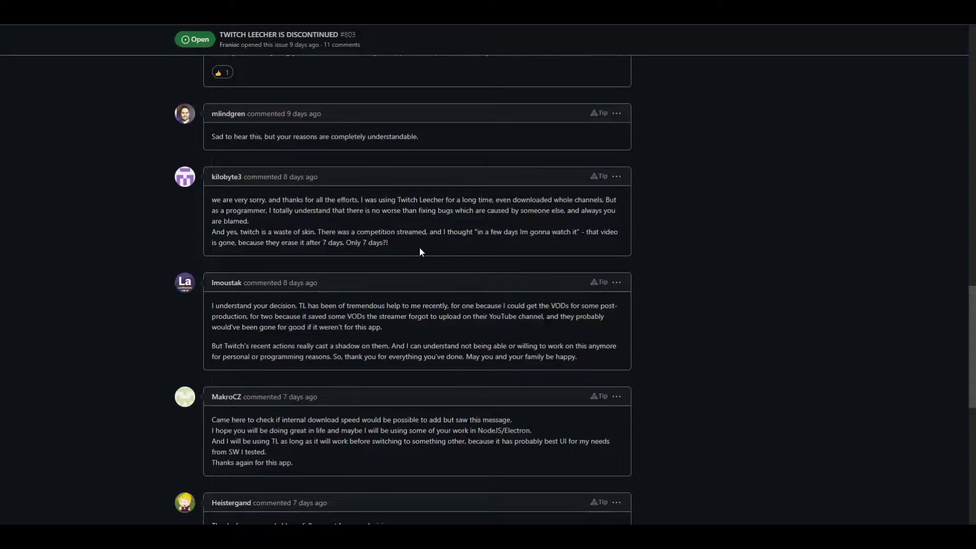
{"action": "scroll", "coordinate": [420, 249], "scroll_direction": "down", "scroll_amount": 4}
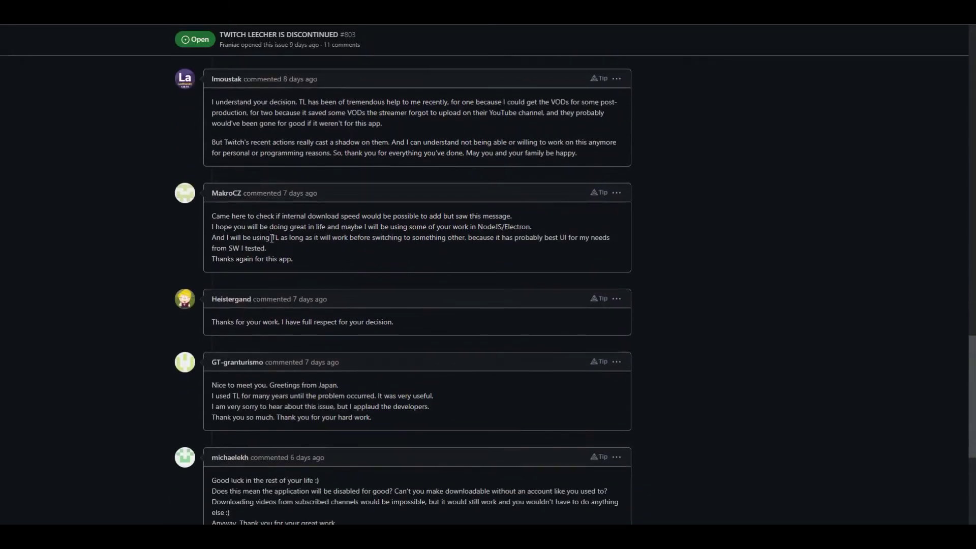
{"action": "scroll", "coordinate": [272, 238], "scroll_direction": "down", "scroll_amount": 4}
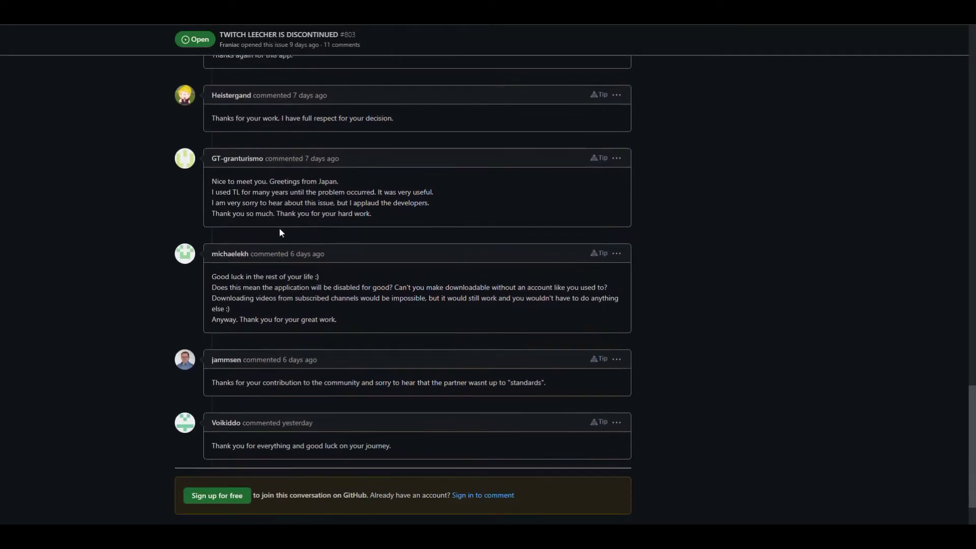
- Highlight the four-line greeting comment from Japan, then return to the top of the page
{"action": "left_click_drag", "start_coordinate": [212, 182], "coordinate": [425, 214]}
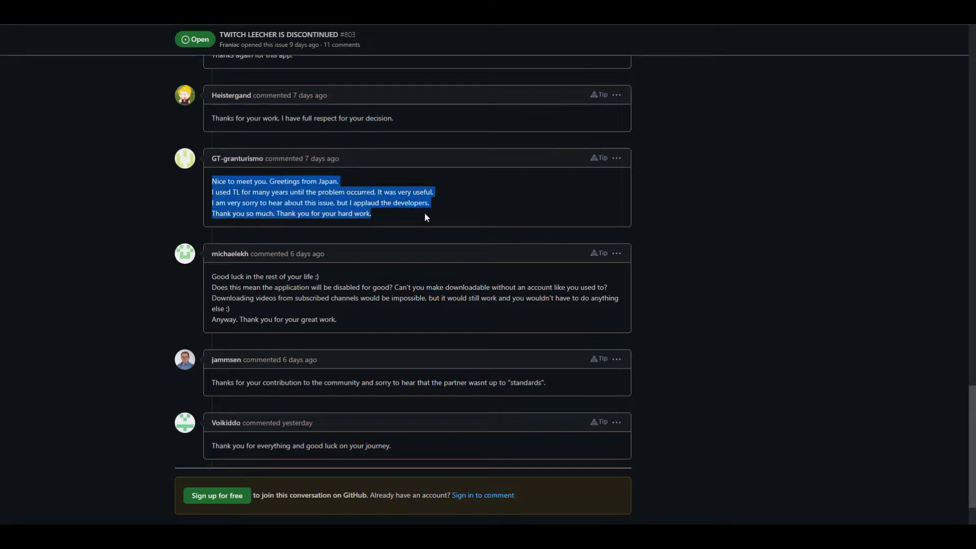
{"action": "left_click", "coordinate": [547, 209]}
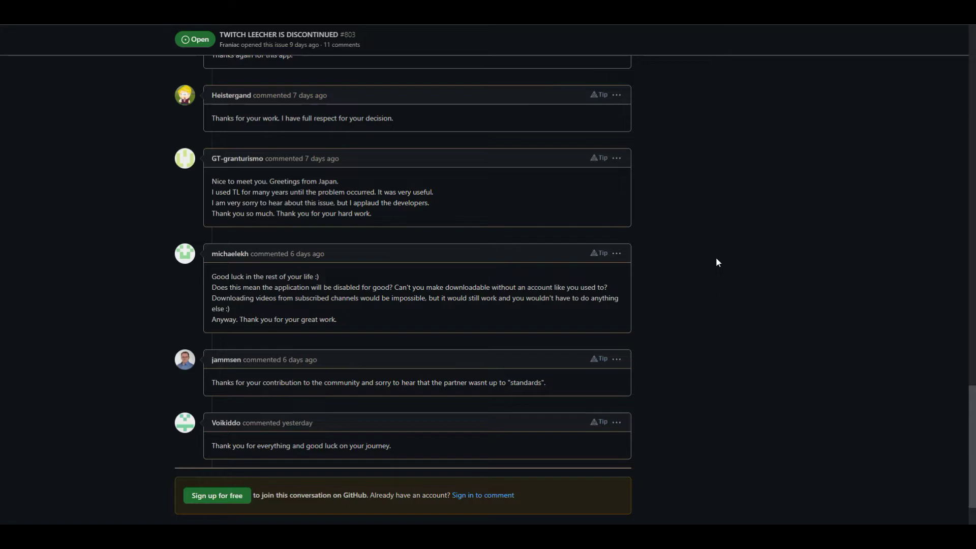
{"action": "scroll", "coordinate": [711, 313], "scroll_direction": "up", "scroll_amount": 15}
{"action": "scroll", "coordinate": [359, 273], "scroll_direction": "up", "scroll_amount": 8}
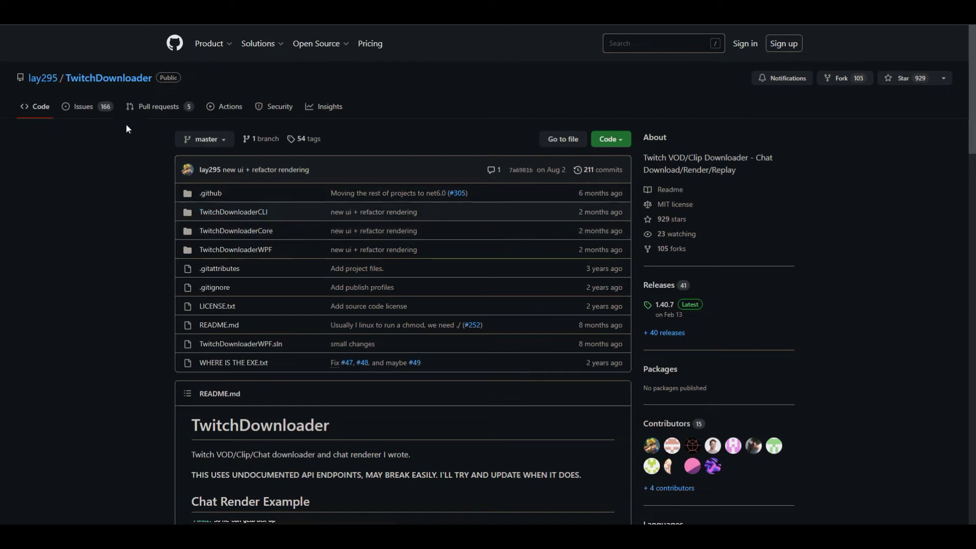
- Highlight the README's project description and its 'MAY BREAK EASILY' warning
{"action": "scroll", "coordinate": [364, 380], "scroll_direction": "down", "scroll_amount": 4}
{"action": "scroll", "coordinate": [365, 380], "scroll_direction": "down", "scroll_amount": 2}
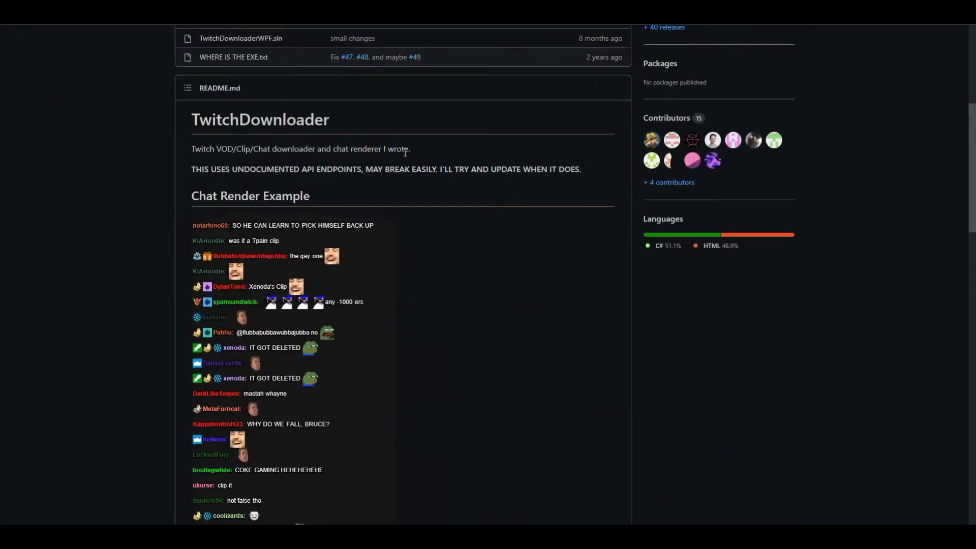
{"action": "left_click_drag", "start_coordinate": [408, 149], "coordinate": [191, 148]}
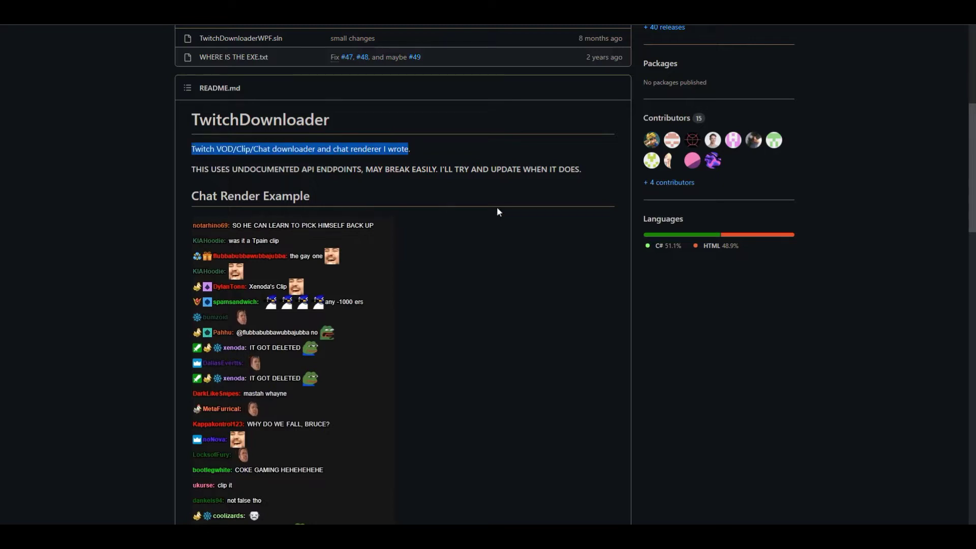
{"action": "left_click", "coordinate": [450, 182]}
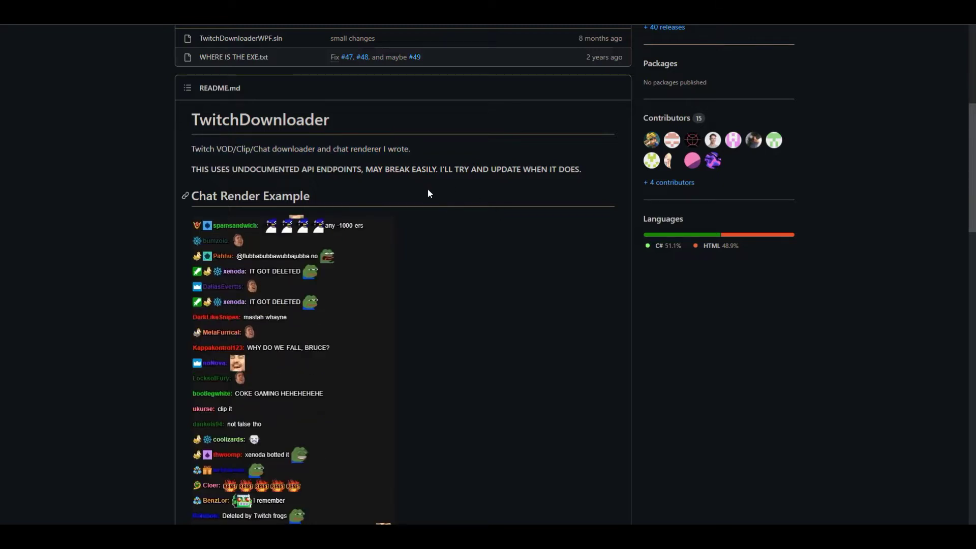
{"action": "left_click_drag", "start_coordinate": [431, 170], "coordinate": [364, 170]}
{"action": "left_click", "coordinate": [397, 191]}
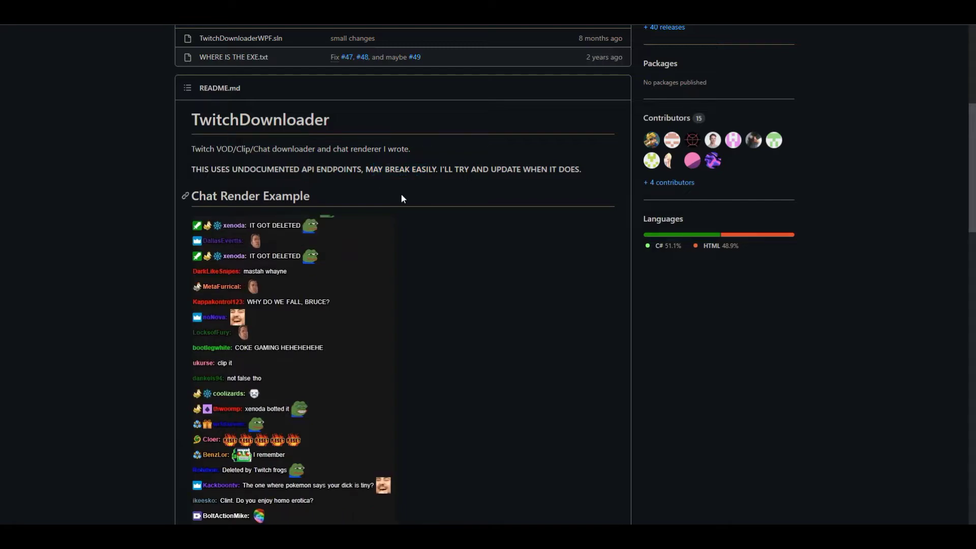
- Highlight the feature bullets under 'What can it do?' in the README
{"action": "scroll", "coordinate": [401, 198], "scroll_direction": "down", "scroll_amount": 7}
{"action": "scroll", "coordinate": [322, 300], "scroll_direction": "down", "scroll_amount": 1}
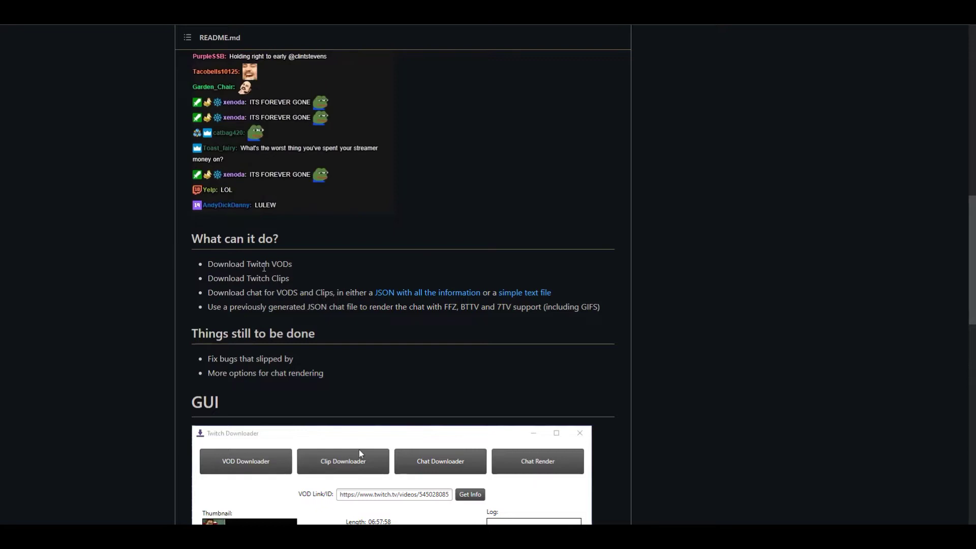
{"action": "left_click_drag", "start_coordinate": [206, 264], "coordinate": [552, 293]}
{"action": "left_click", "coordinate": [274, 316]}
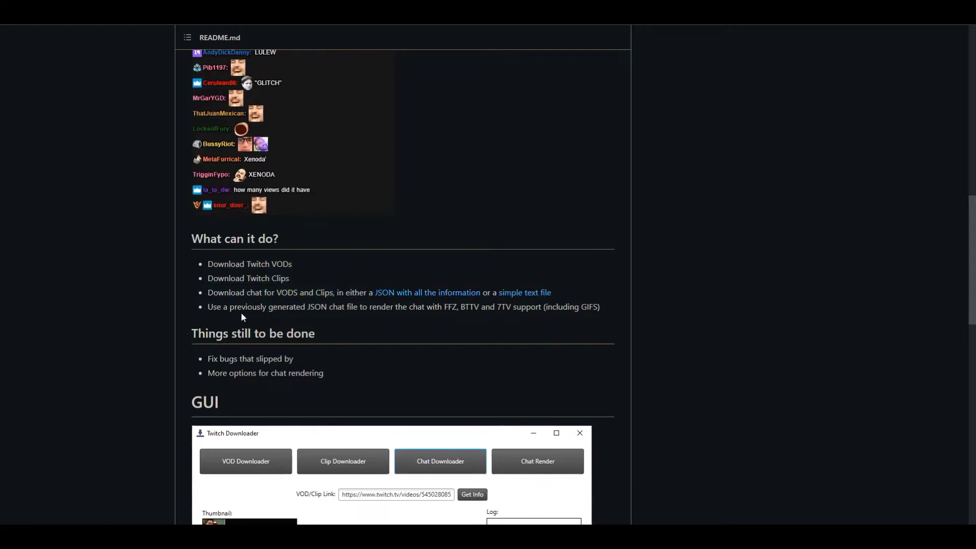
- Read down to the Linux – Getting started section and follow its Releases link
{"action": "scroll", "coordinate": [442, 319], "scroll_direction": "down", "scroll_amount": 1}
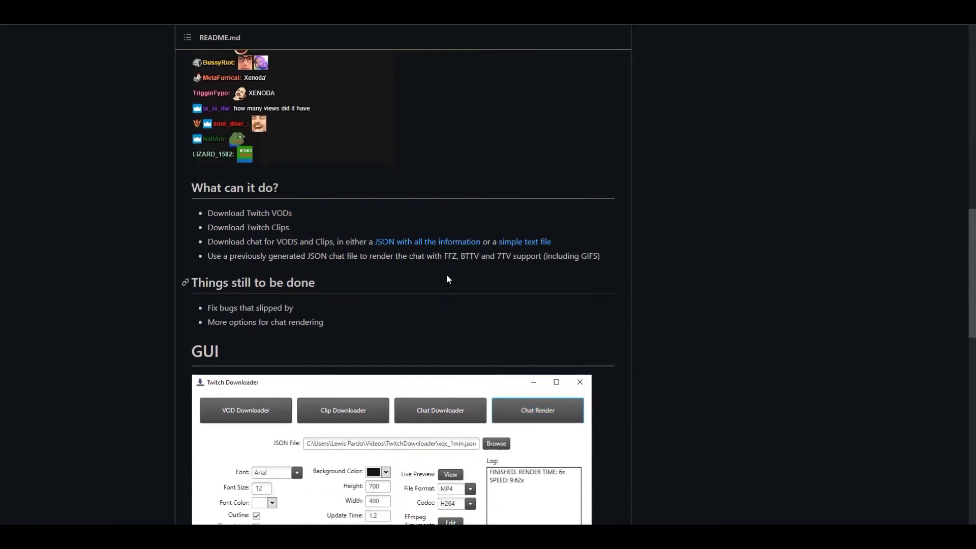
{"action": "scroll", "coordinate": [354, 278], "scroll_direction": "down", "scroll_amount": 1}
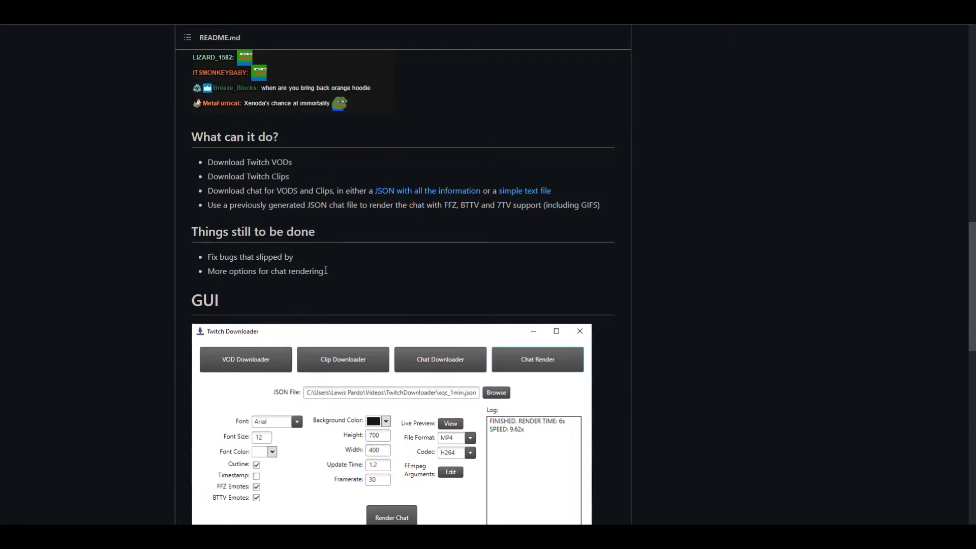
{"action": "scroll", "coordinate": [407, 300], "scroll_direction": "down", "scroll_amount": 4}
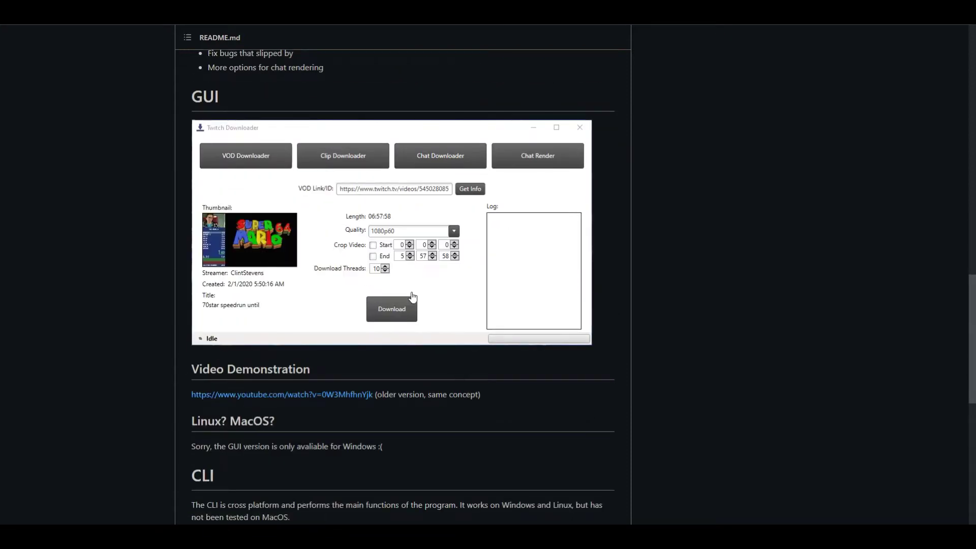
{"action": "scroll", "coordinate": [409, 298], "scroll_direction": "down", "scroll_amount": 9}
{"action": "scroll", "coordinate": [475, 299], "scroll_direction": "up", "scroll_amount": 11}
{"action": "scroll", "coordinate": [380, 343], "scroll_direction": "down", "scroll_amount": 11}
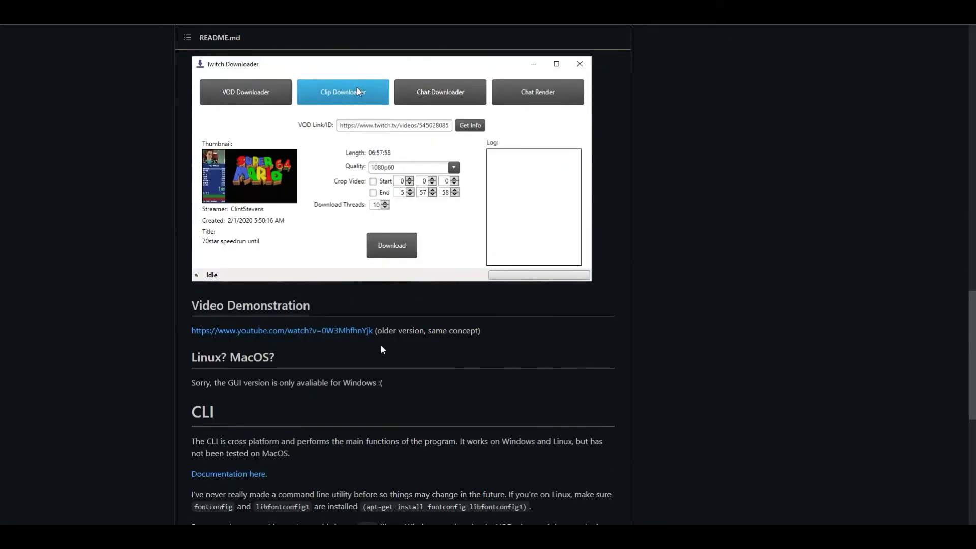
{"action": "left_click", "coordinate": [244, 285]}
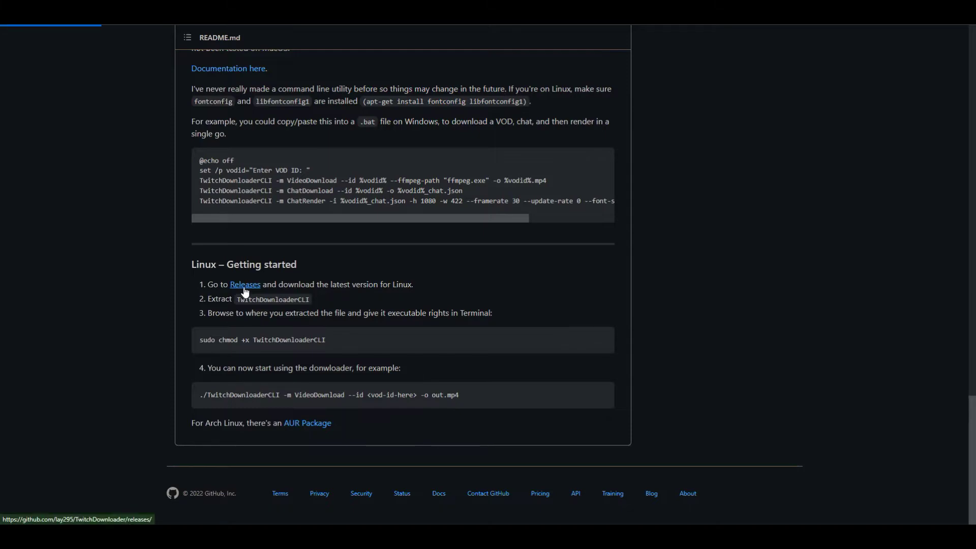
- Return from the releases page to the TwitchDownloader repository's main page
{"action": "scroll", "coordinate": [341, 258], "scroll_direction": "down", "scroll_amount": 7}
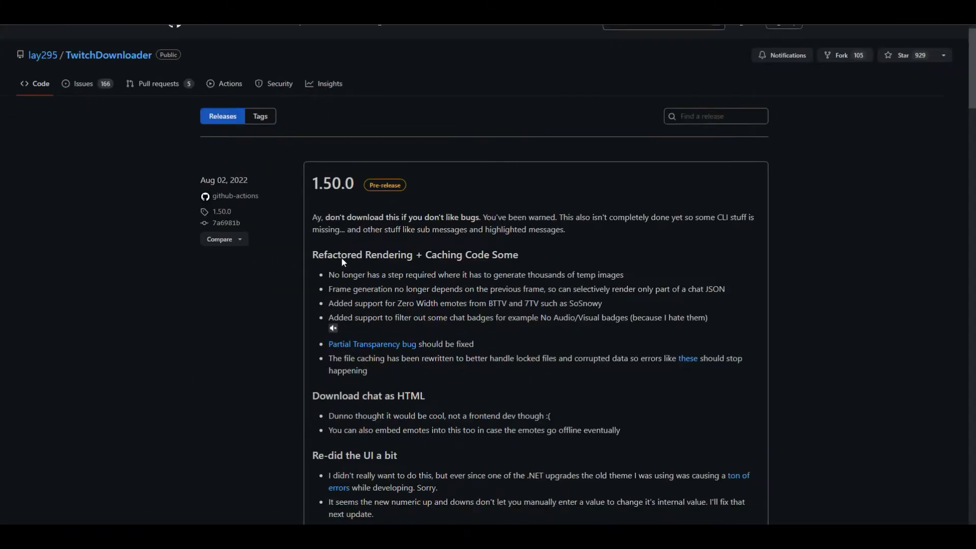
{"action": "scroll", "coordinate": [342, 258], "scroll_direction": "down", "scroll_amount": 11}
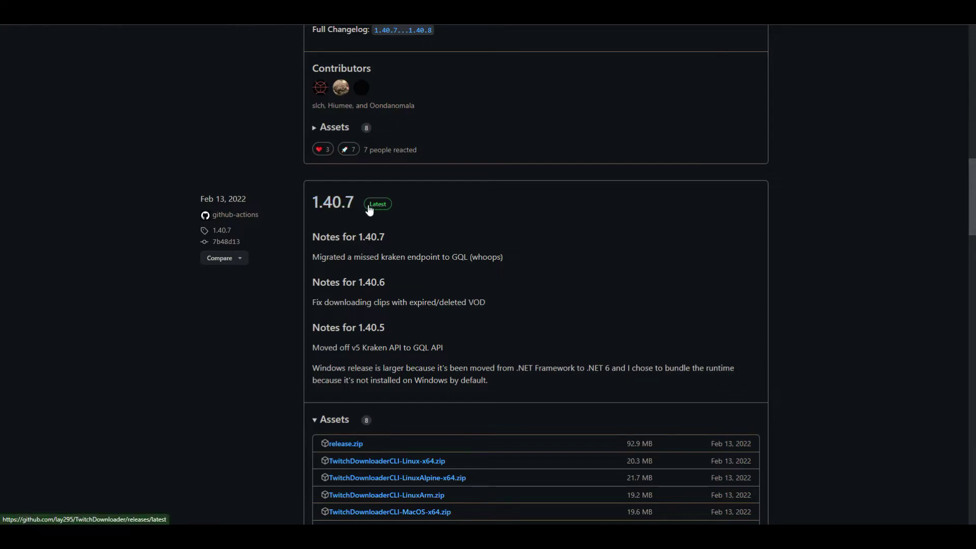
{"action": "scroll", "coordinate": [375, 211], "scroll_direction": "up", "scroll_amount": 2}
{"action": "key", "text": "alt+Left"}
{"action": "scroll", "coordinate": [737, 279], "scroll_direction": "up", "scroll_amount": 15}
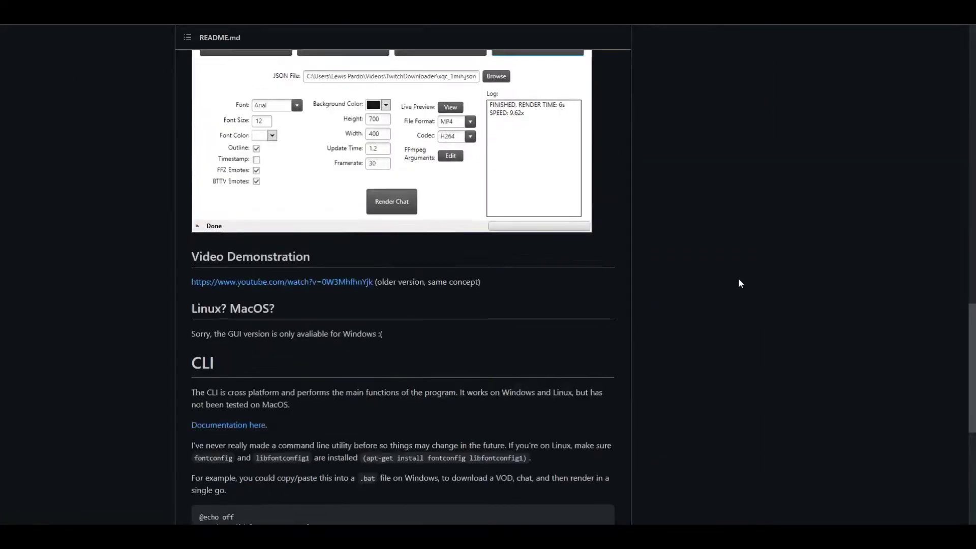
{"action": "scroll", "coordinate": [763, 274], "scroll_direction": "up", "scroll_amount": 5}
{"action": "scroll", "coordinate": [686, 262], "scroll_direction": "down", "scroll_amount": 1}
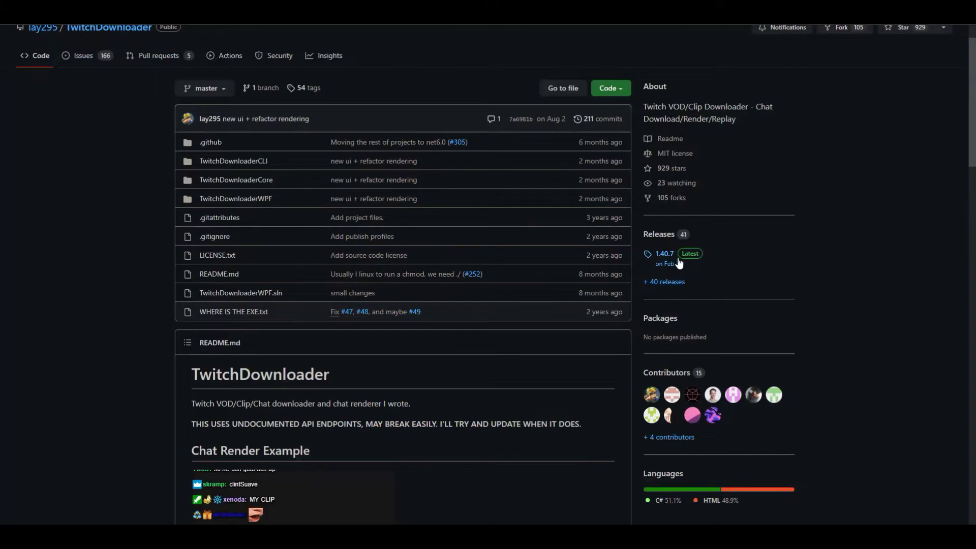
- Open the 1.40.7 Latest release and locate the release.zip asset in its Assets list
{"action": "left_click", "coordinate": [685, 254]}
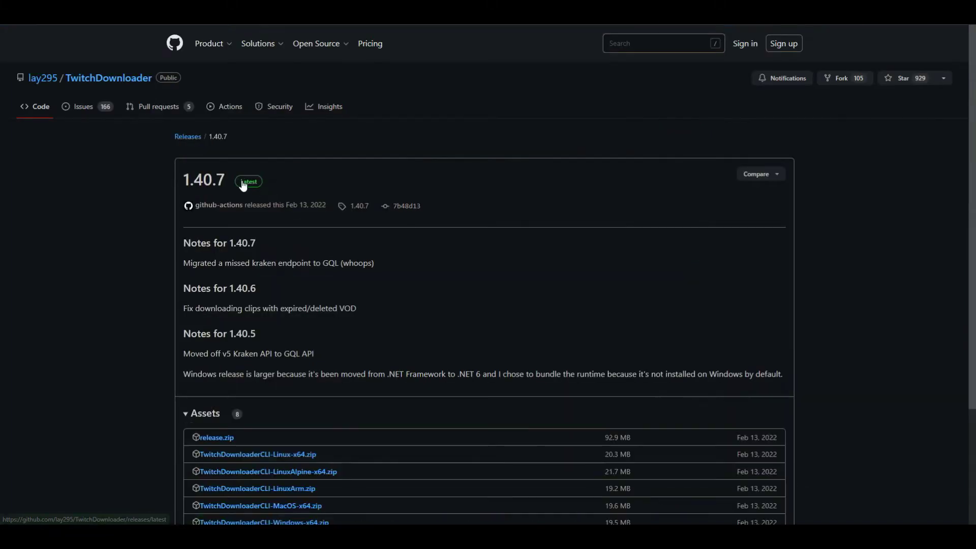
{"action": "scroll", "coordinate": [249, 266], "scroll_direction": "down", "scroll_amount": 3}
{"action": "left_click_drag", "start_coordinate": [239, 286], "coordinate": [187, 284]}
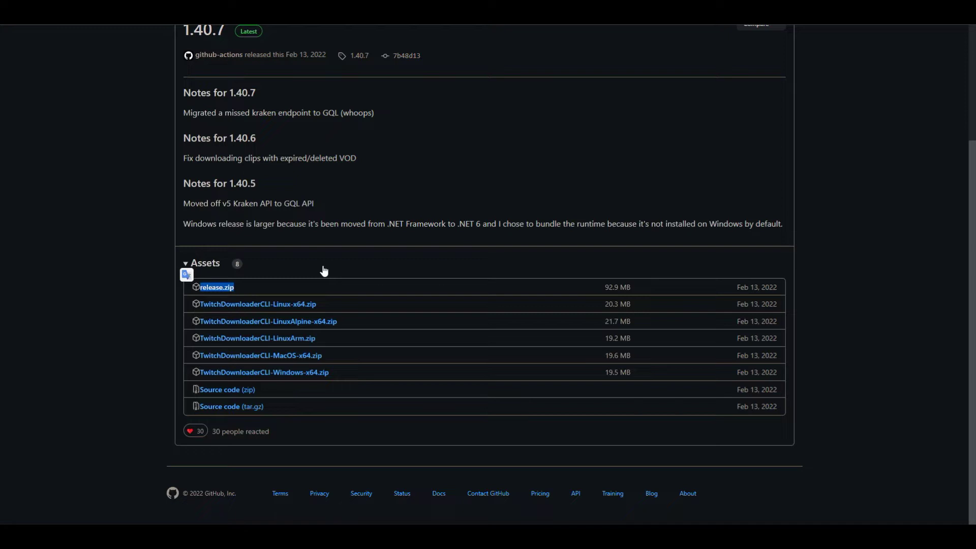
{"action": "left_click", "coordinate": [213, 289]}
{"action": "scroll", "coordinate": [213, 292], "scroll_direction": "up", "scroll_amount": 1}
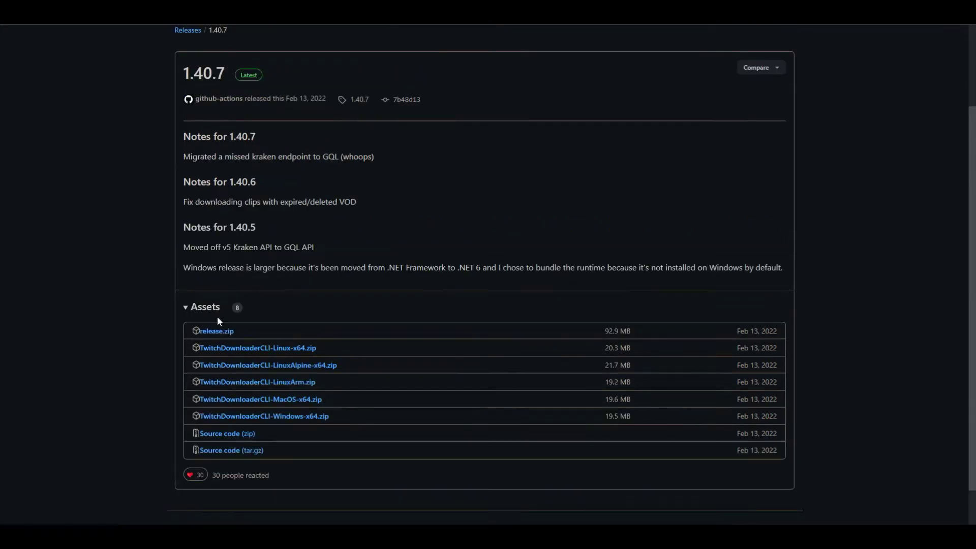
- Download release.zip into the Downloads folder under the name releaseTutorial.zip
{"action": "left_click", "coordinate": [218, 331]}
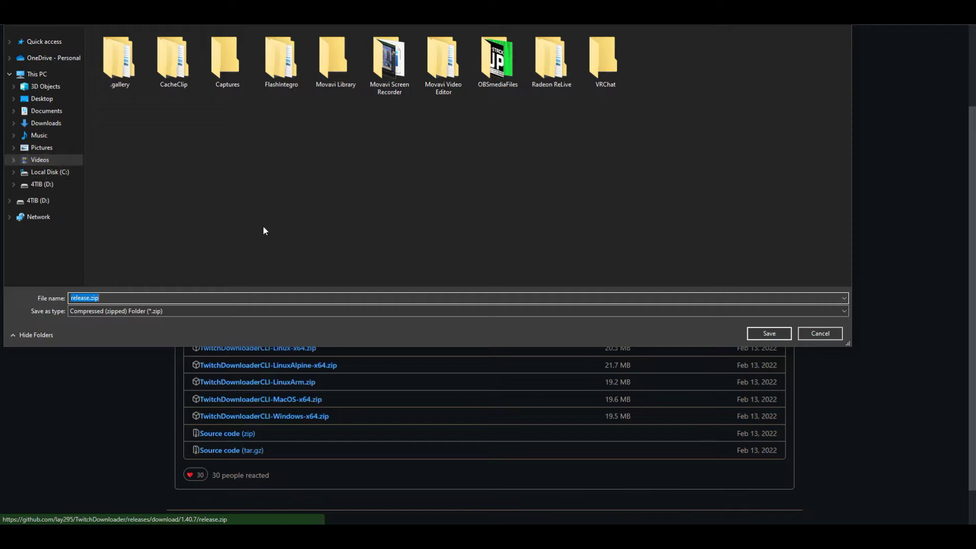
{"action": "left_click", "coordinate": [64, 124]}
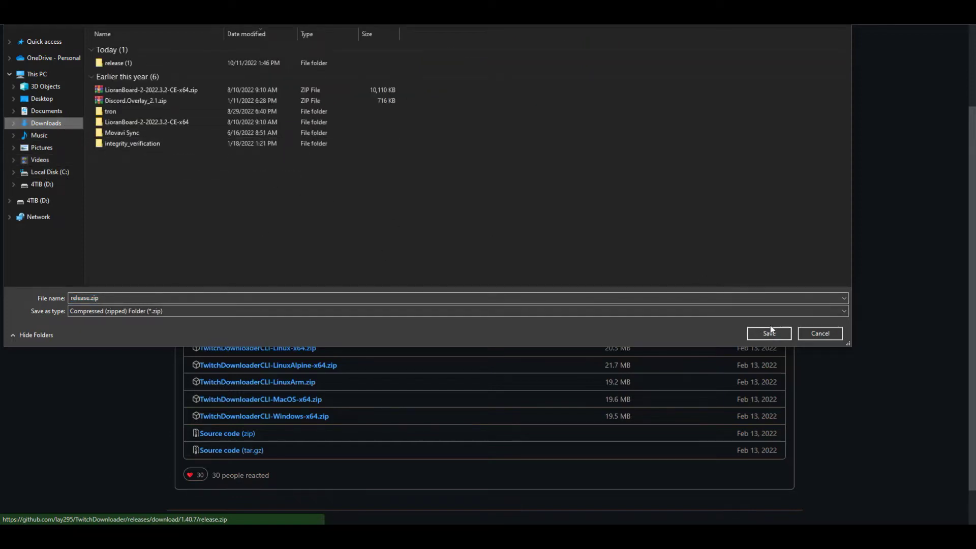
{"action": "left_click", "coordinate": [90, 298]}
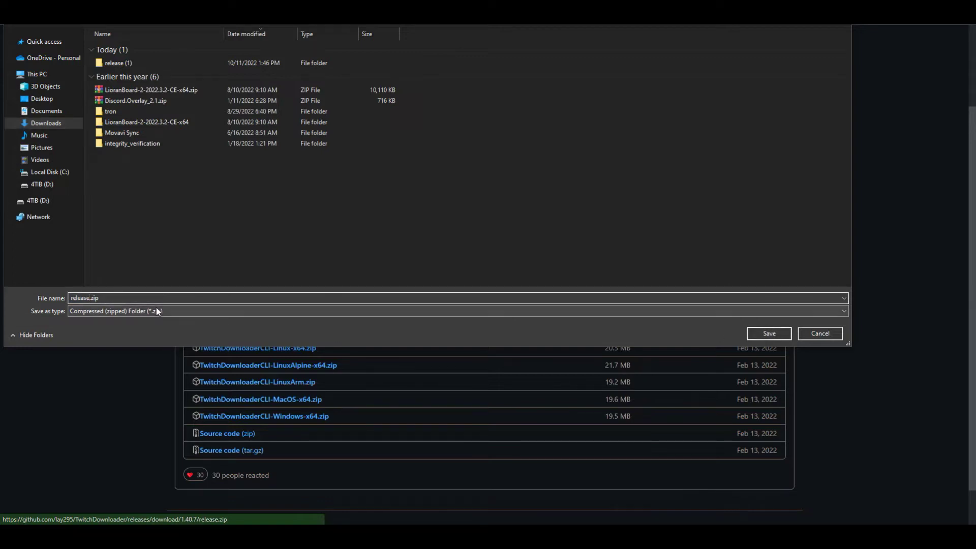
{"action": "type", "text": "Tutorial"}
{"action": "left_click", "coordinate": [758, 333]}
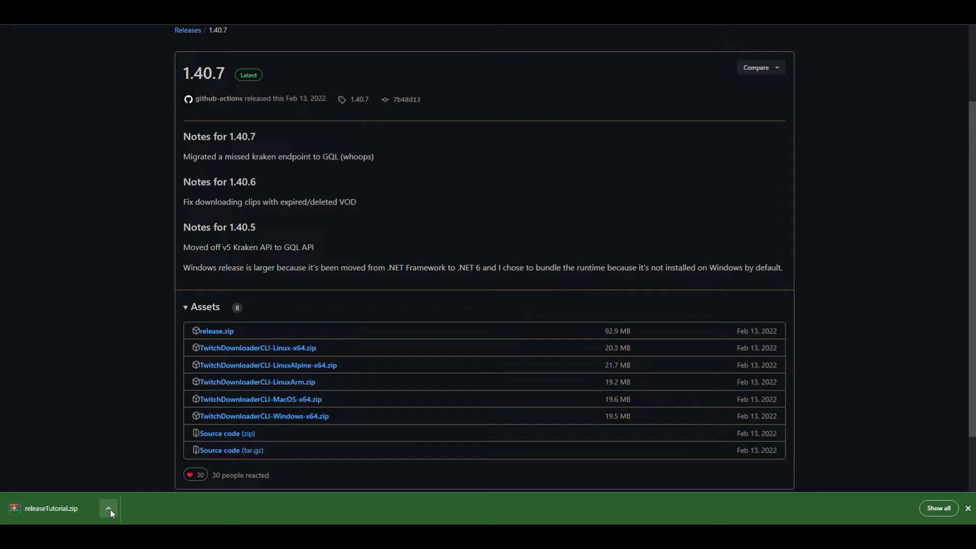
{"action": "left_click", "coordinate": [111, 510]}
- Open releaseTutorial.zip from the Downloads folder with 7-Zip File Manager
{"action": "left_click", "coordinate": [137, 473]}
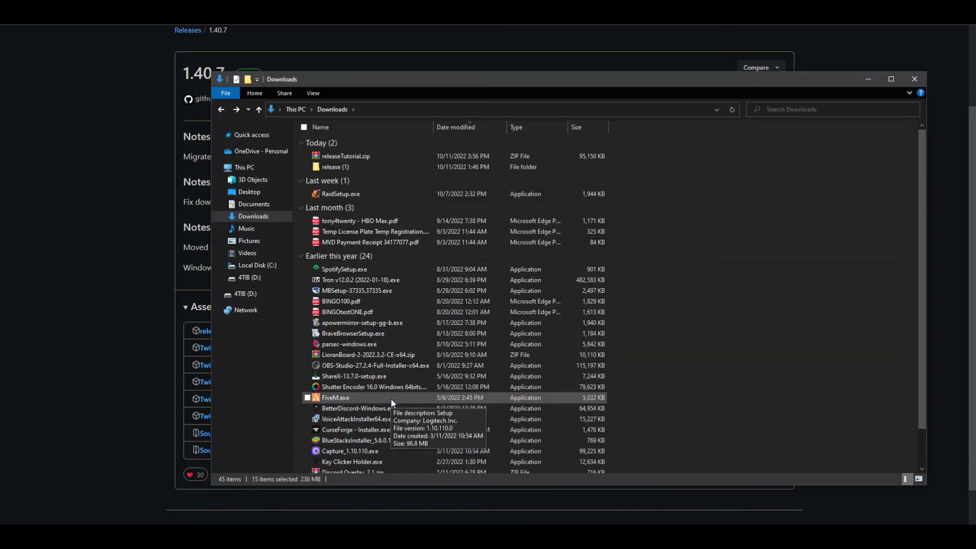
{"action": "right_click", "coordinate": [350, 158]}
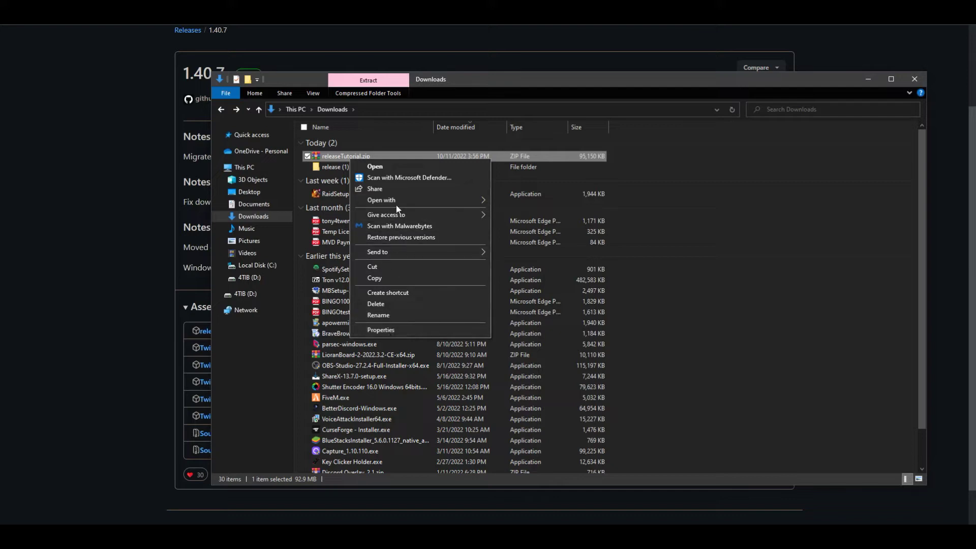
{"action": "mouse_move", "coordinate": [400, 202]}
{"action": "left_click", "coordinate": [528, 250]}
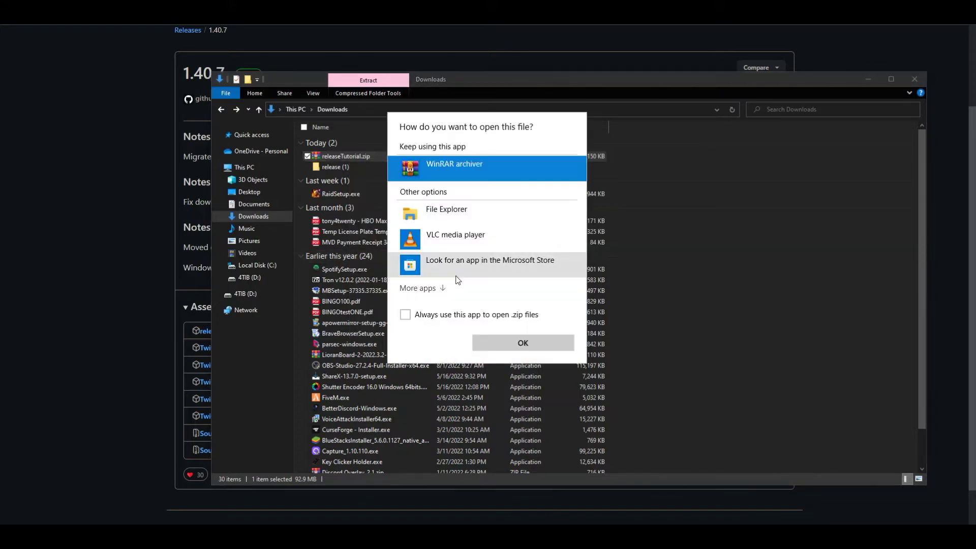
{"action": "left_click", "coordinate": [418, 288]}
{"action": "scroll", "coordinate": [436, 203], "scroll_direction": "down", "scroll_amount": 2}
{"action": "left_click", "coordinate": [436, 184]}
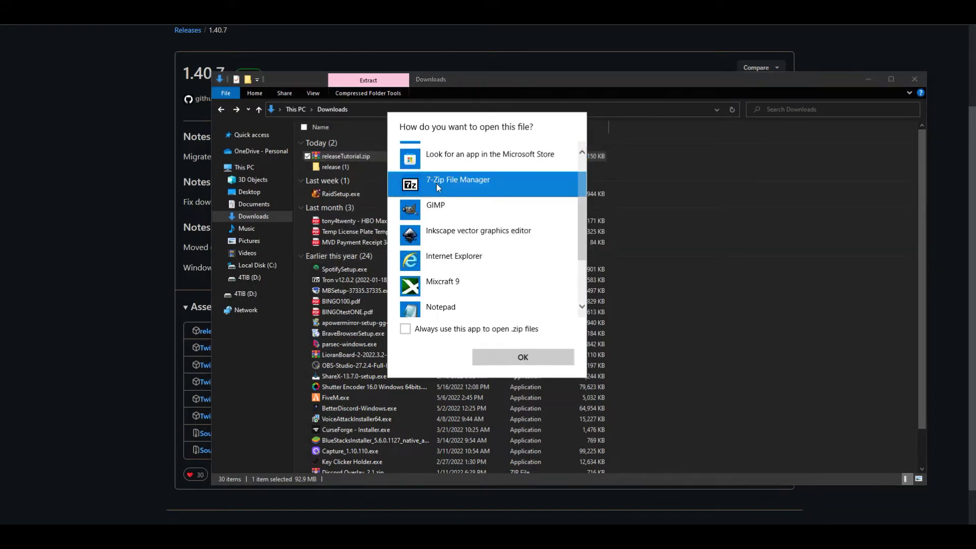
{"action": "left_click", "coordinate": [513, 356]}
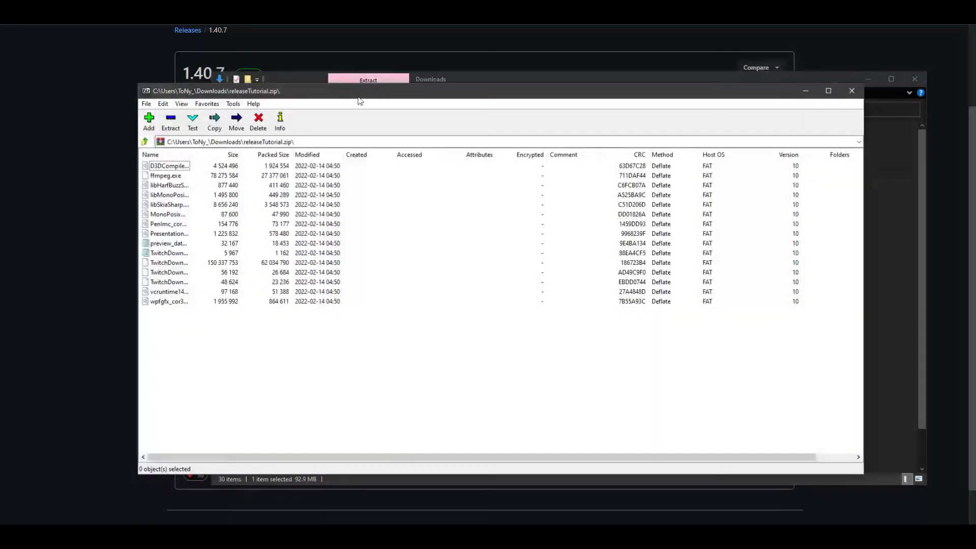
- Tile the 7-Zip window and the Downloads window side by side
{"action": "left_click_drag", "start_coordinate": [356, 97], "coordinate": [0, 0]}
{"action": "left_click_drag", "start_coordinate": [483, 79], "coordinate": [974, 26]}
{"action": "left_click", "coordinate": [895, 75]}
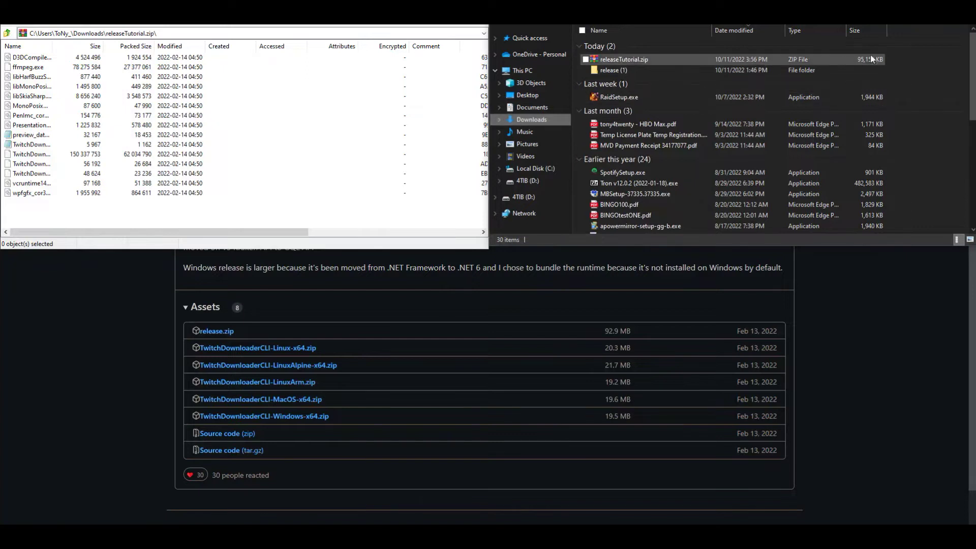
- Create a new folder named TwitchDownloader inside Downloads
{"action": "right_click", "coordinate": [895, 71]}
{"action": "mouse_move", "coordinate": [861, 211]}
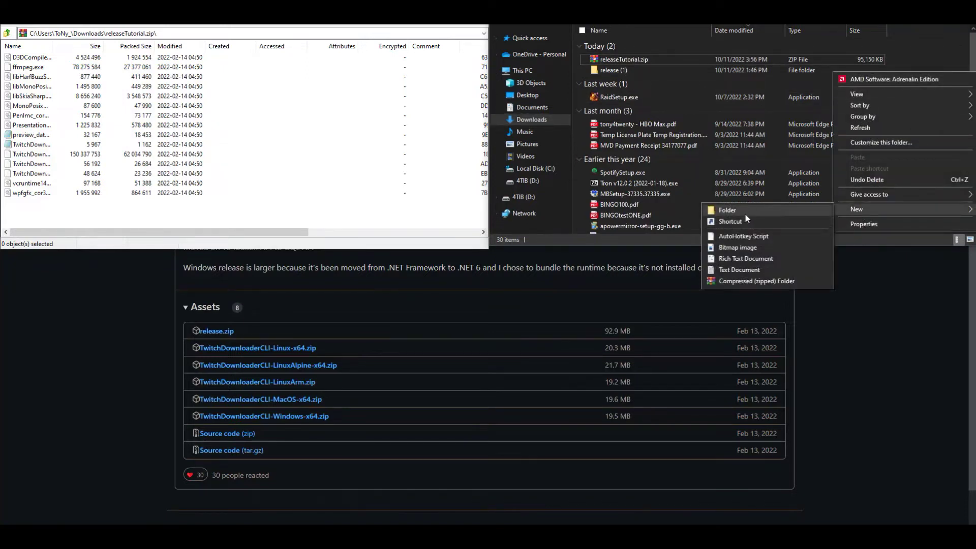
{"action": "left_click", "coordinate": [745, 212]}
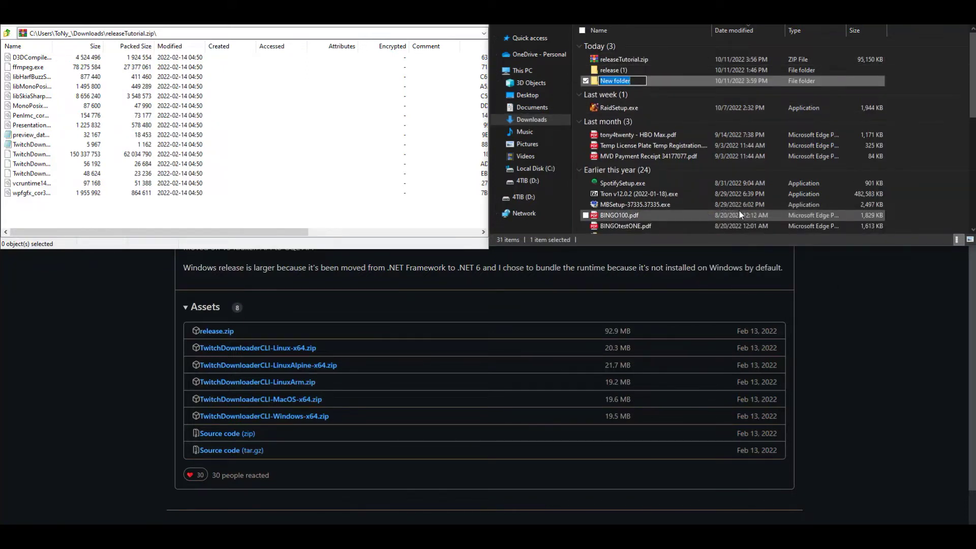
{"action": "type", "text": "TwitchDownloader"}
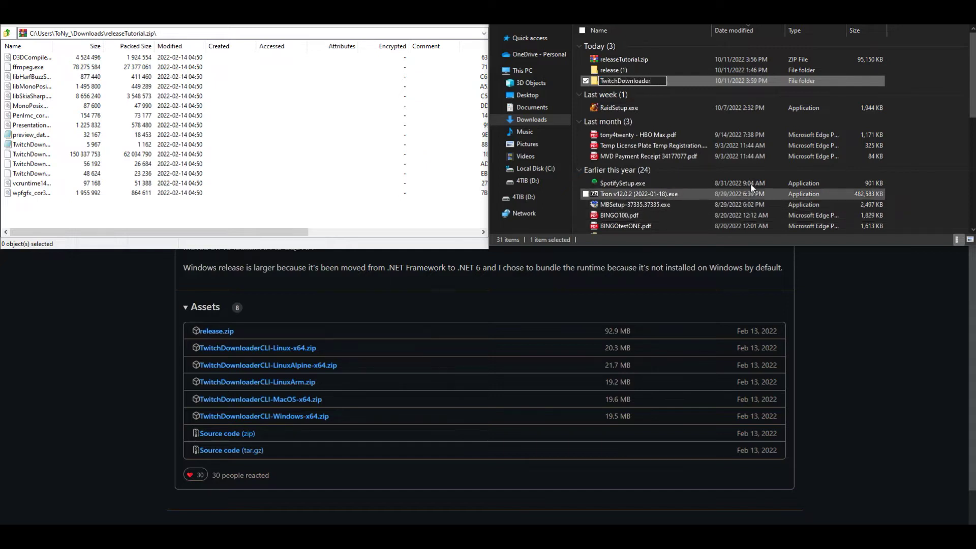
{"action": "key", "text": "Return"}
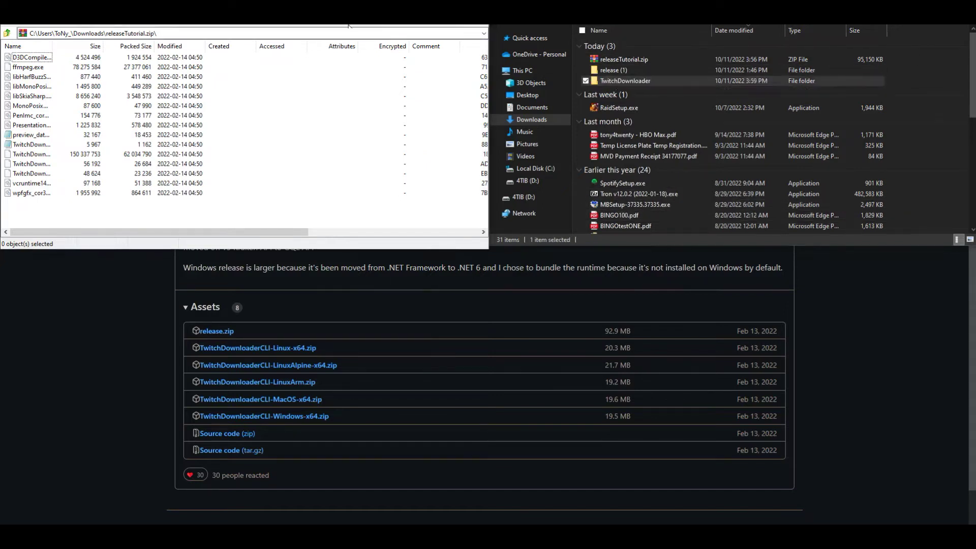
- Extract all 15 archive files into Downloads\TwitchDownloader using 7-Zip's Copy (F5)
{"action": "key", "text": "F5"}
{"action": "left_click", "coordinate": [603, 210]}
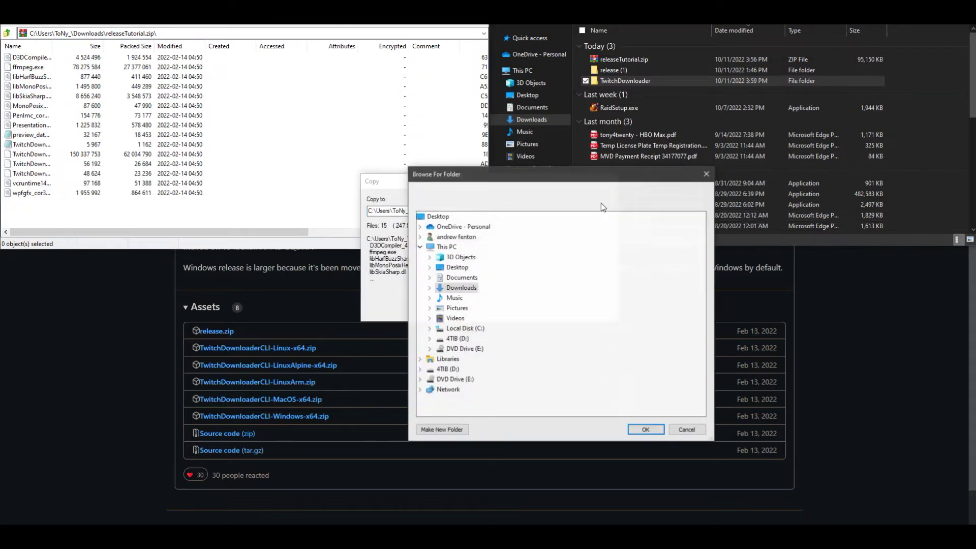
{"action": "double_click", "coordinate": [461, 288]}
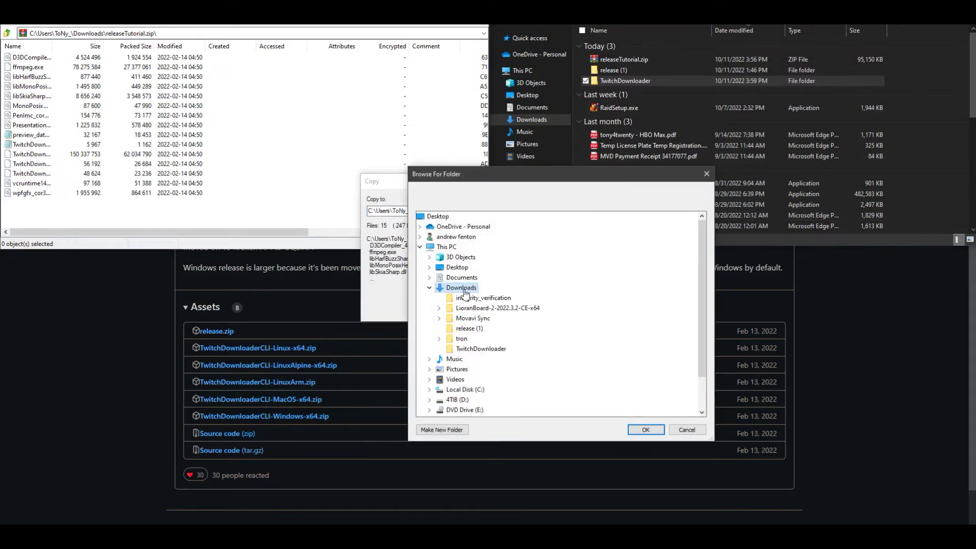
{"action": "left_click", "coordinate": [481, 349]}
{"action": "left_click", "coordinate": [645, 429]}
{"action": "left_click", "coordinate": [531, 307]}
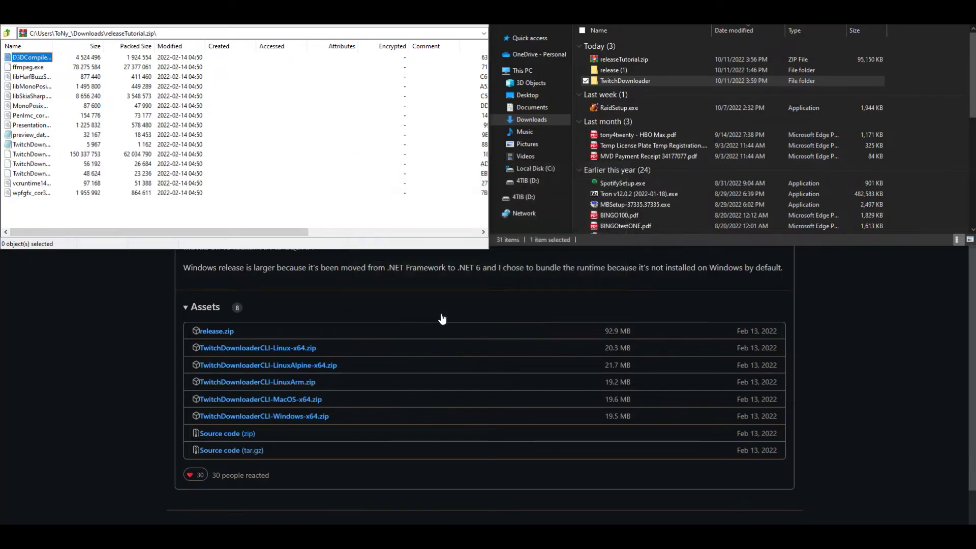
- Close 7-Zip, test-launch TwitchDownloader.exe from the extracted folder, then close it
{"action": "key", "text": "alt+F4"}
{"action": "double_click", "coordinate": [620, 82]}
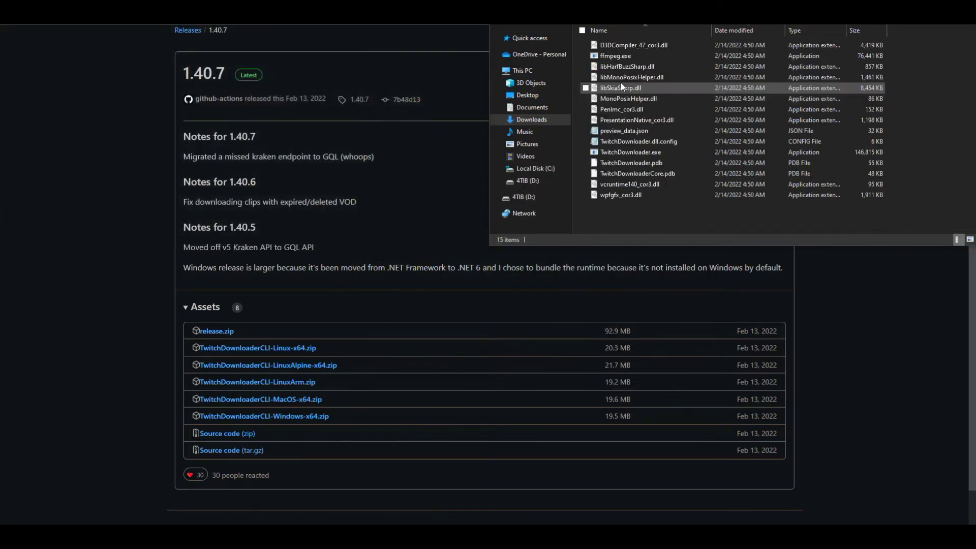
{"action": "double_click", "coordinate": [621, 154]}
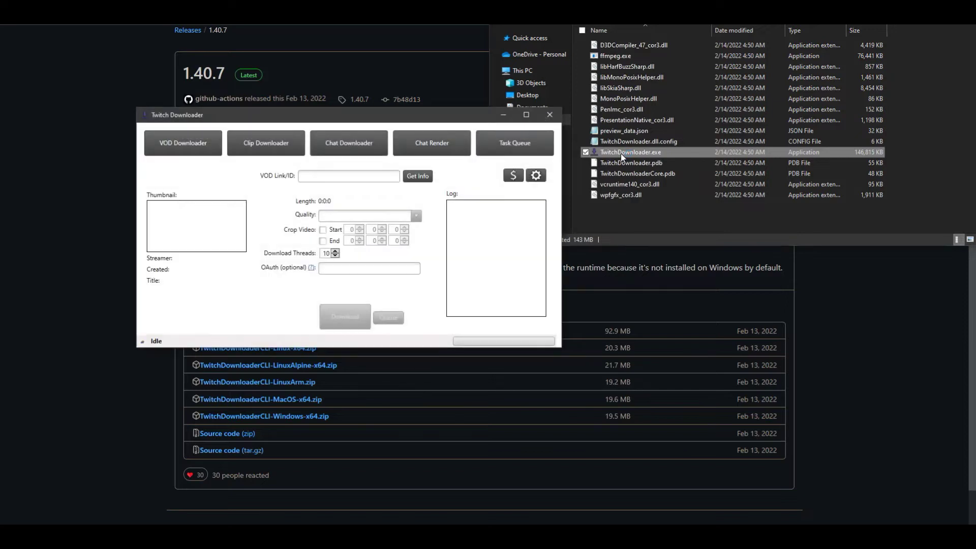
{"action": "left_click_drag", "start_coordinate": [450, 123], "coordinate": [640, 131]}
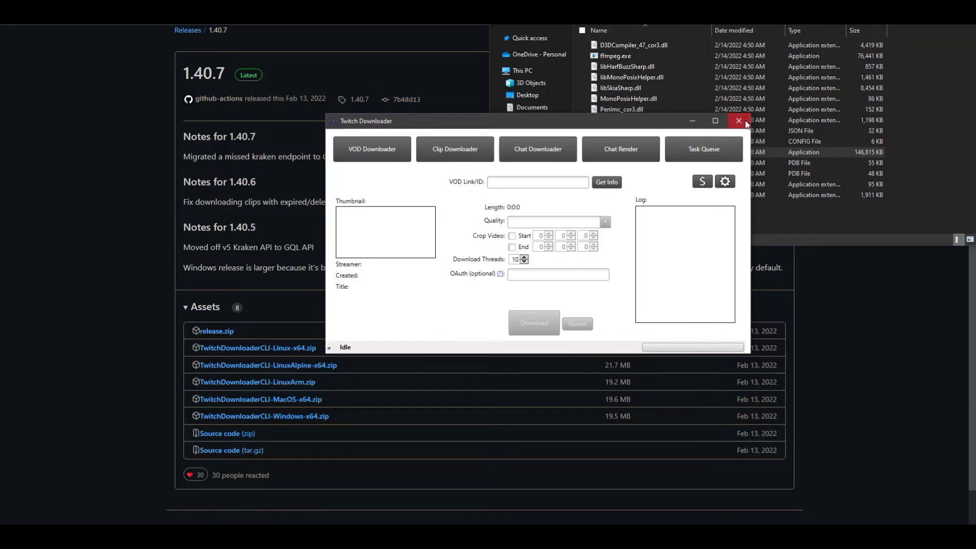
{"action": "left_click", "coordinate": [739, 121]}
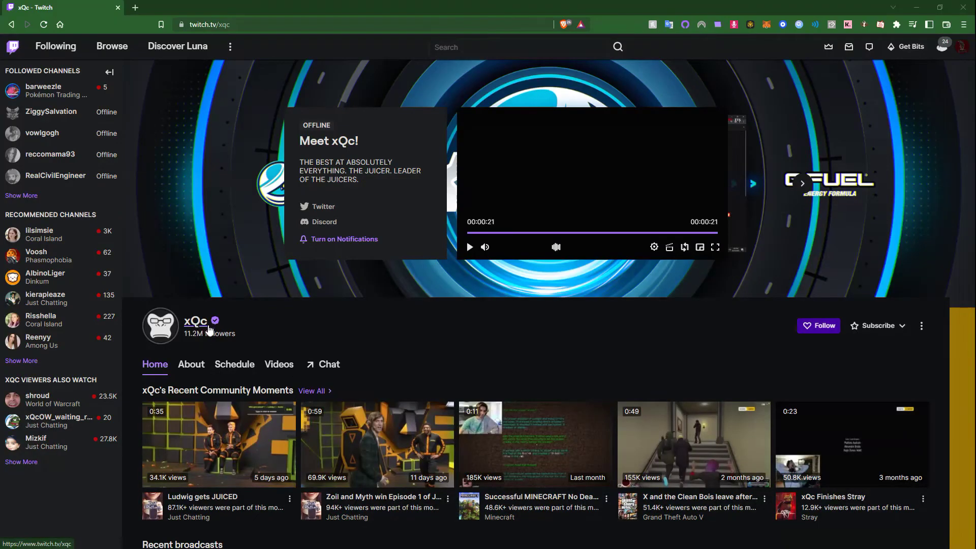
- Go to xQc's Twitch Videos page and play the JUICED EP2 broadcast
{"action": "left_click", "coordinate": [208, 330]}
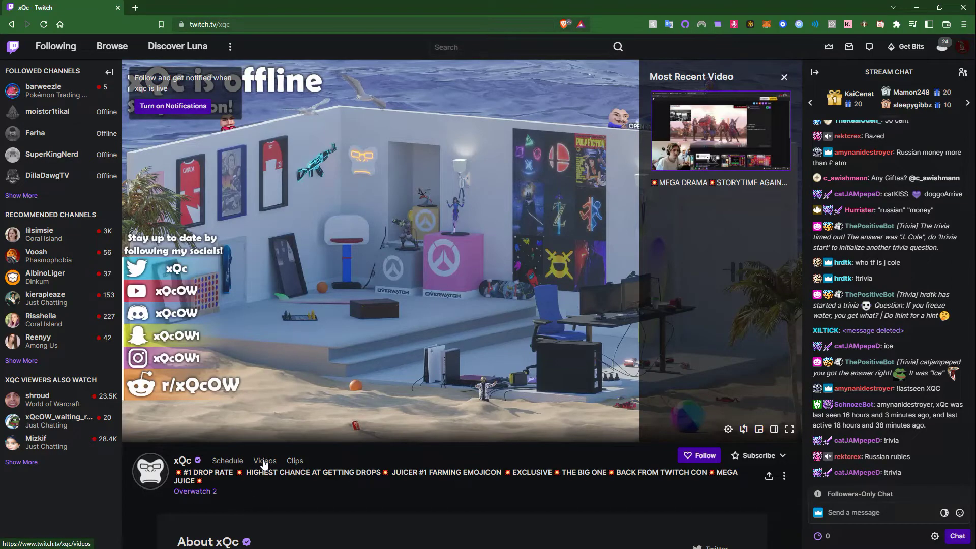
{"action": "scroll", "coordinate": [228, 466], "scroll_direction": "down", "scroll_amount": 3}
{"action": "left_click", "coordinate": [265, 305]}
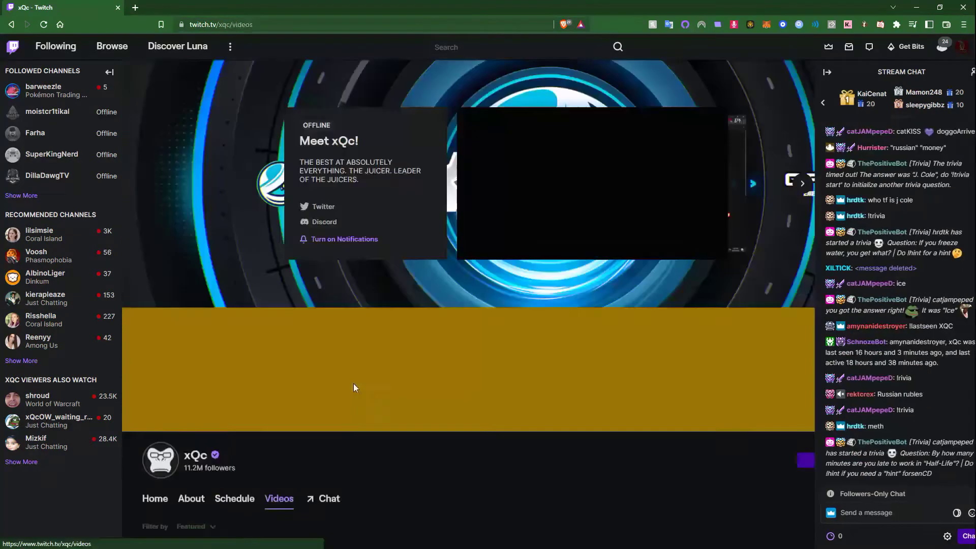
{"action": "scroll", "coordinate": [375, 401], "scroll_direction": "down", "scroll_amount": 5}
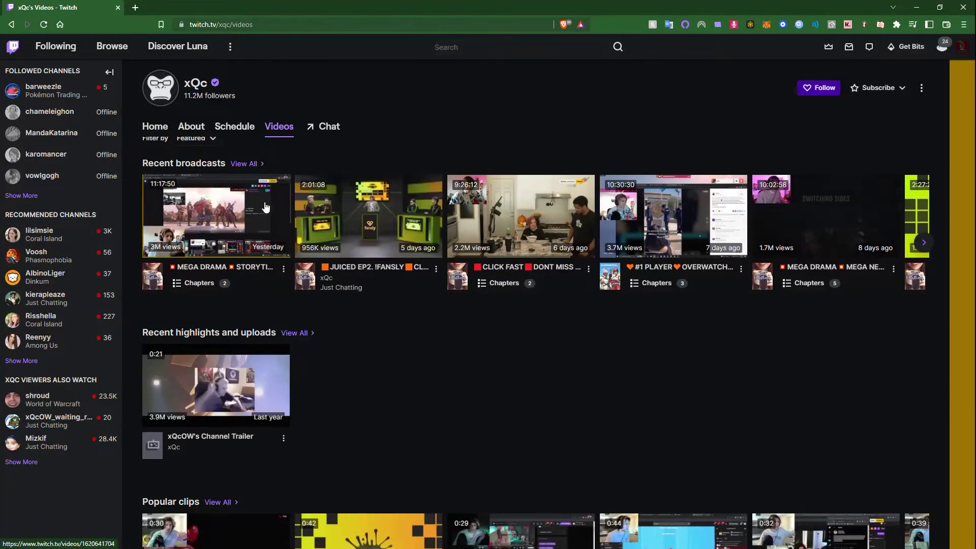
{"action": "left_click", "coordinate": [356, 213]}
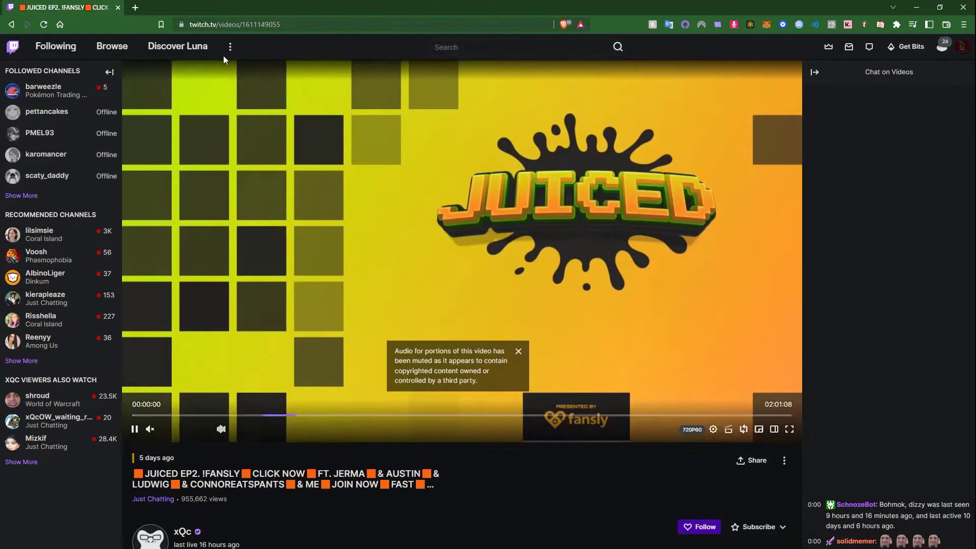
- Copy the VOD's web address and bring Twitch Downloader to the front
{"action": "left_click", "coordinate": [214, 25]}
{"action": "right_click", "coordinate": [215, 26]}
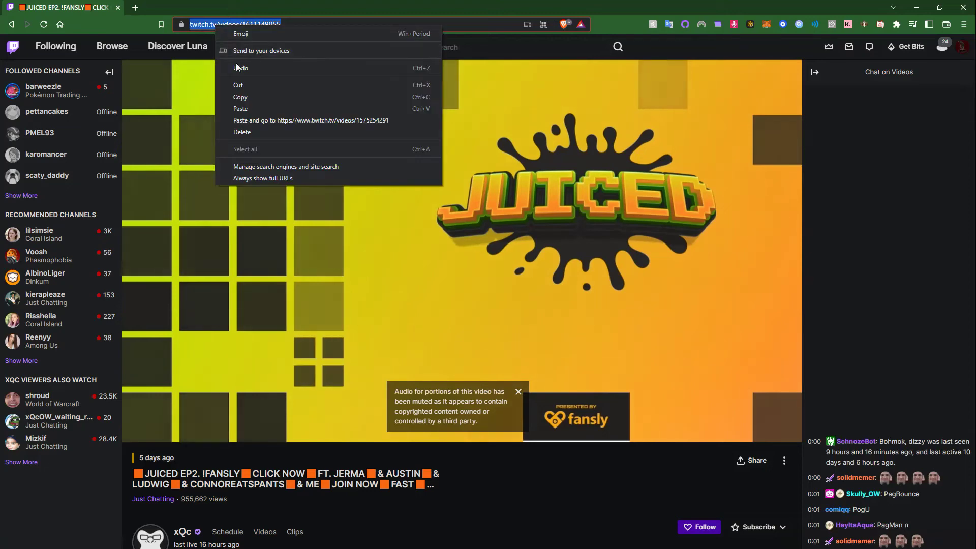
{"action": "left_click", "coordinate": [249, 94]}
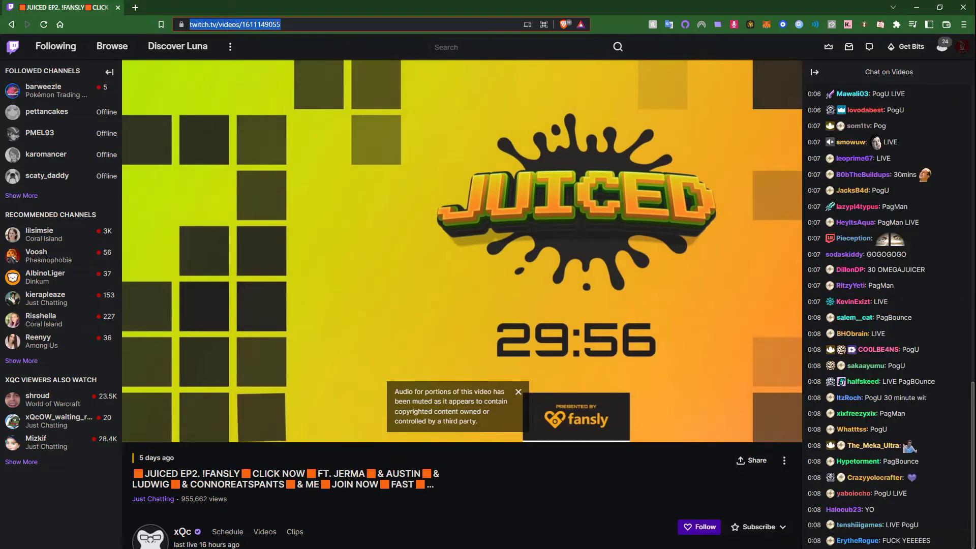
{"action": "key", "text": "alt+Tab"}
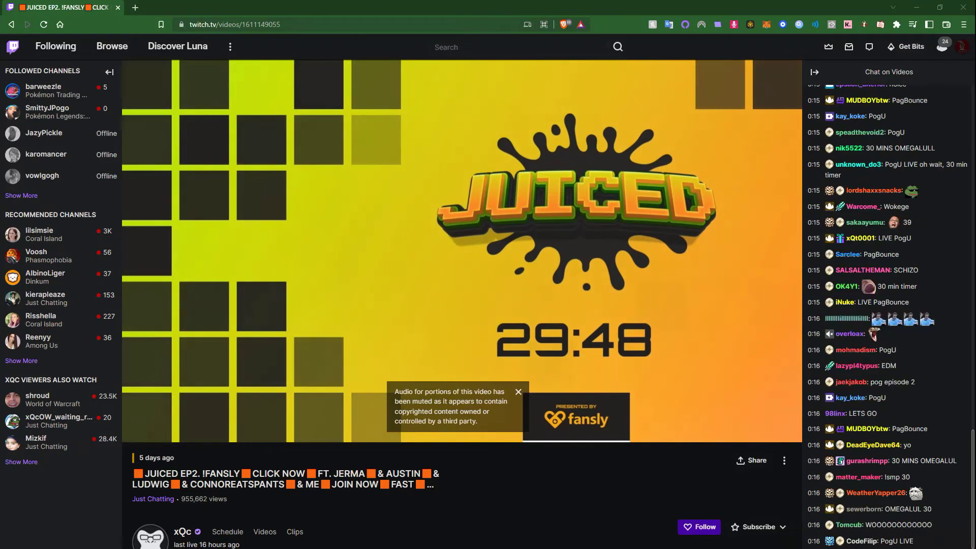
{"action": "key", "text": "alt+Tab"}
- Paste the copied VOD link and load its details (02:01:08 length)
{"action": "right_click", "coordinate": [501, 229]}
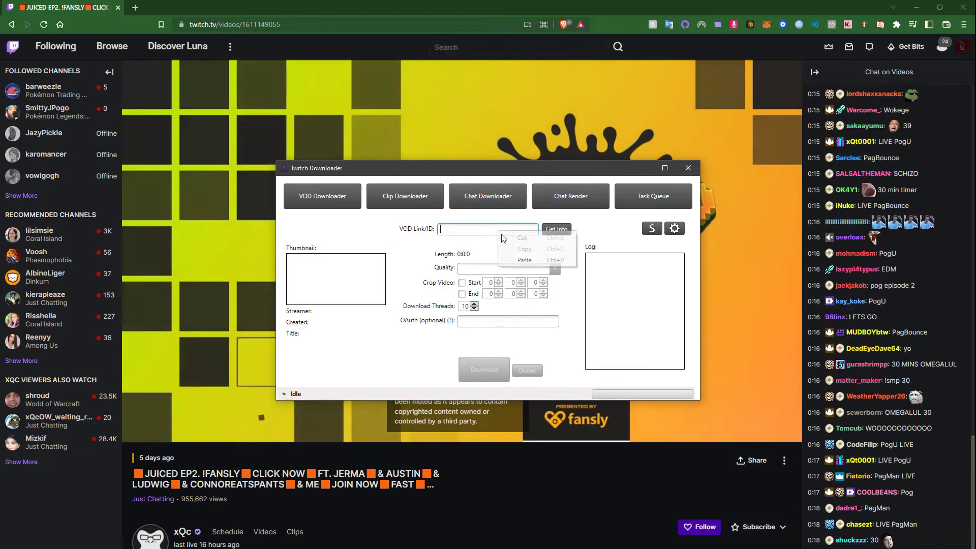
{"action": "left_click", "coordinate": [556, 262]}
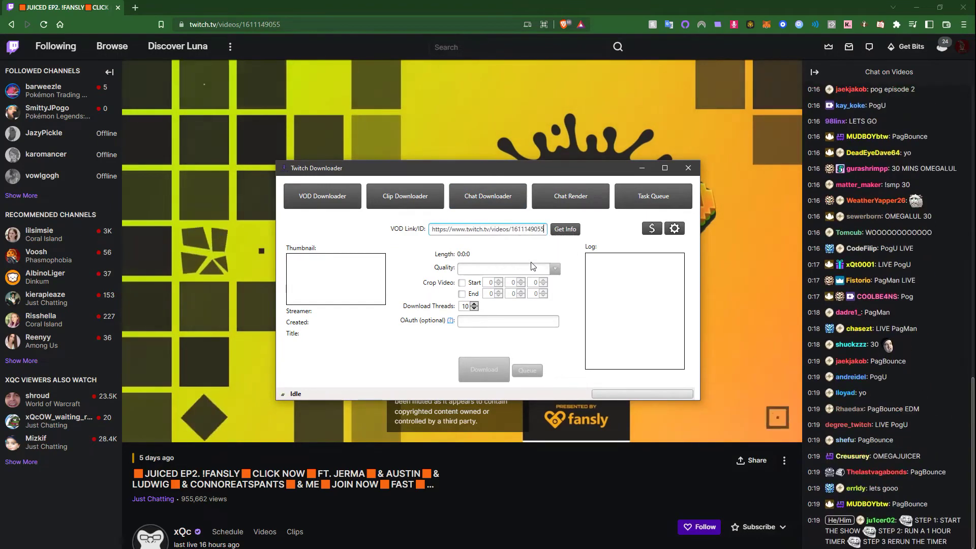
{"action": "left_click", "coordinate": [564, 229]}
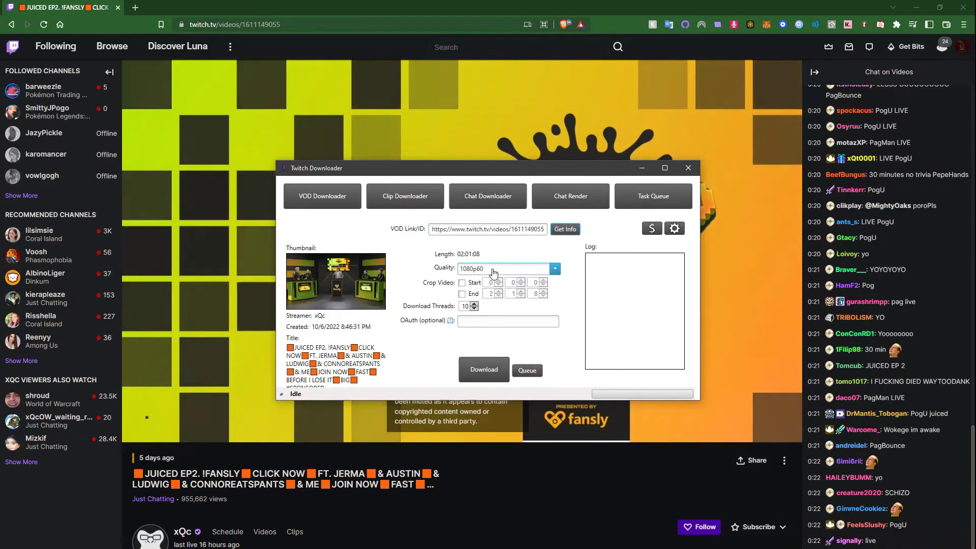
- Keep 1080p60 quality, leave Crop Video start and end unchecked, and move the window aside
{"action": "left_click", "coordinate": [502, 269]}
{"action": "left_click", "coordinate": [478, 281]}
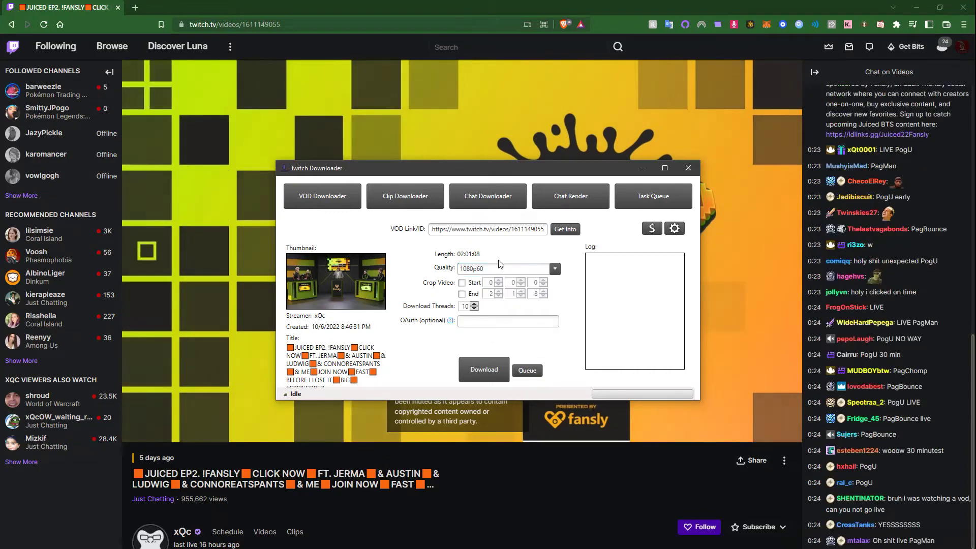
{"action": "left_click", "coordinate": [462, 282]}
{"action": "left_click", "coordinate": [462, 293]}
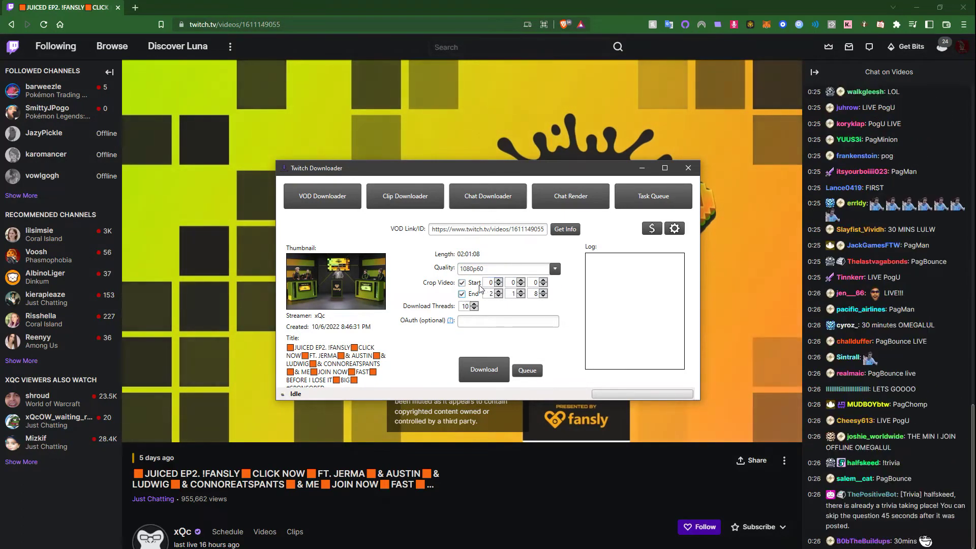
{"action": "left_click", "coordinate": [462, 294]}
{"action": "left_click", "coordinate": [462, 283]}
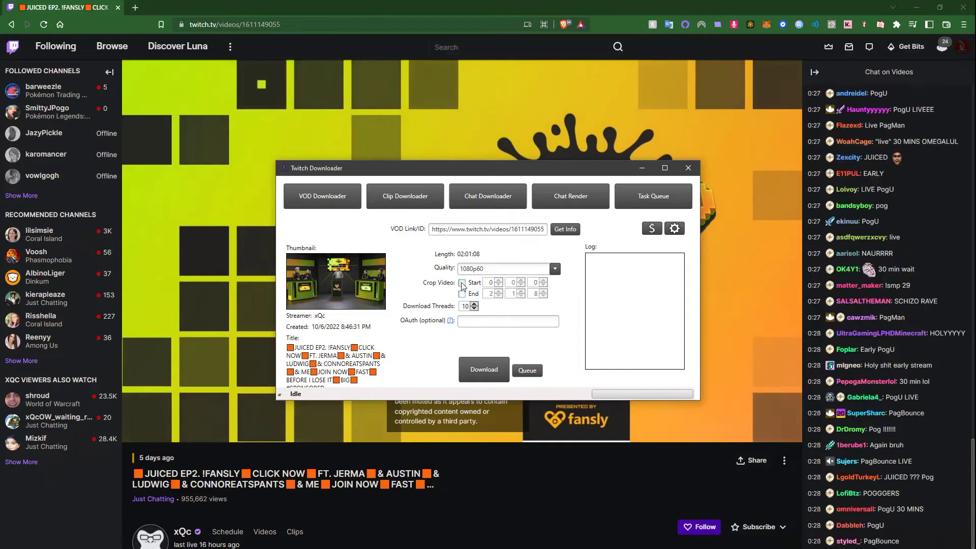
{"action": "left_click_drag", "start_coordinate": [451, 173], "coordinate": [694, 81]}
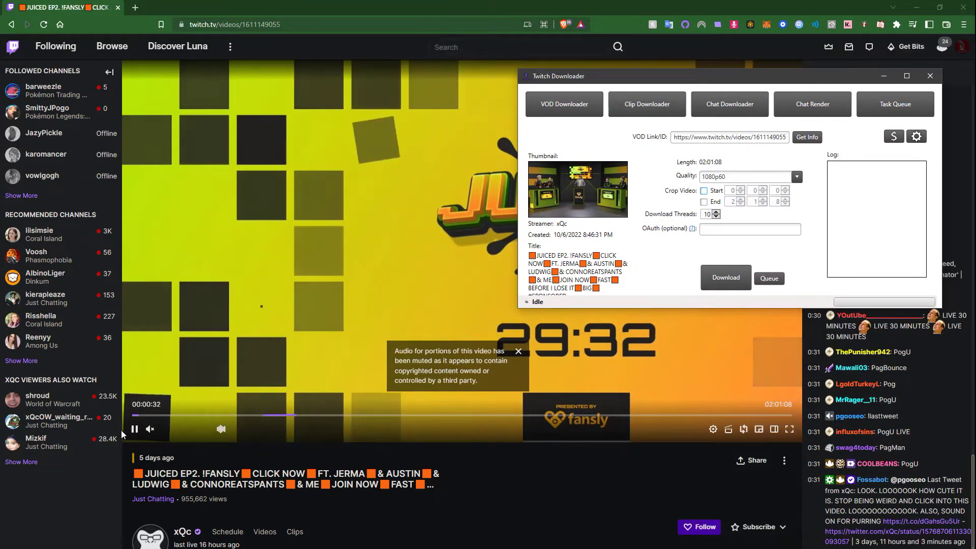
- Scrub the Twitch VOD to find the countdown's end near 00:30:03, pause, and return to the downloader
{"action": "left_click", "coordinate": [311, 389]}
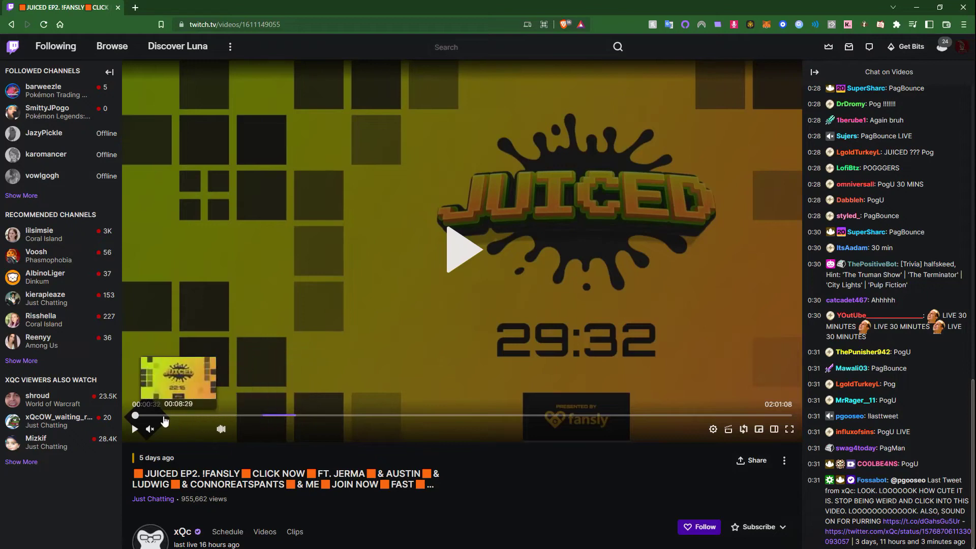
{"action": "left_click", "coordinate": [134, 428]}
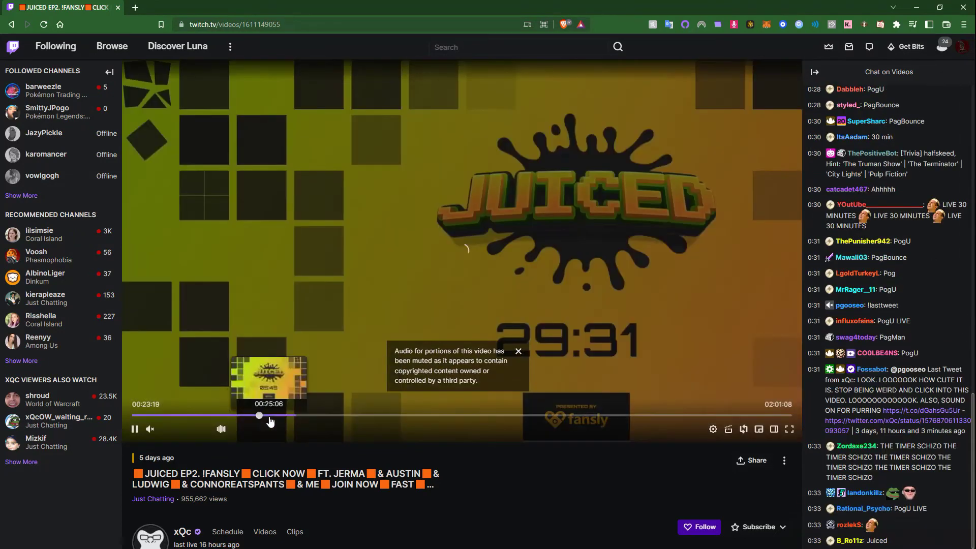
{"action": "left_click", "coordinate": [260, 416]}
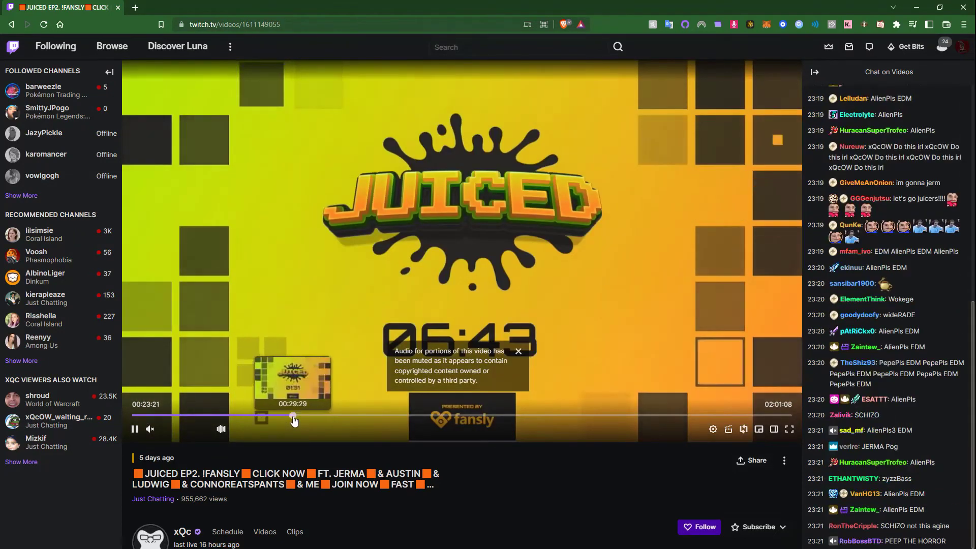
{"action": "left_click", "coordinate": [293, 417]}
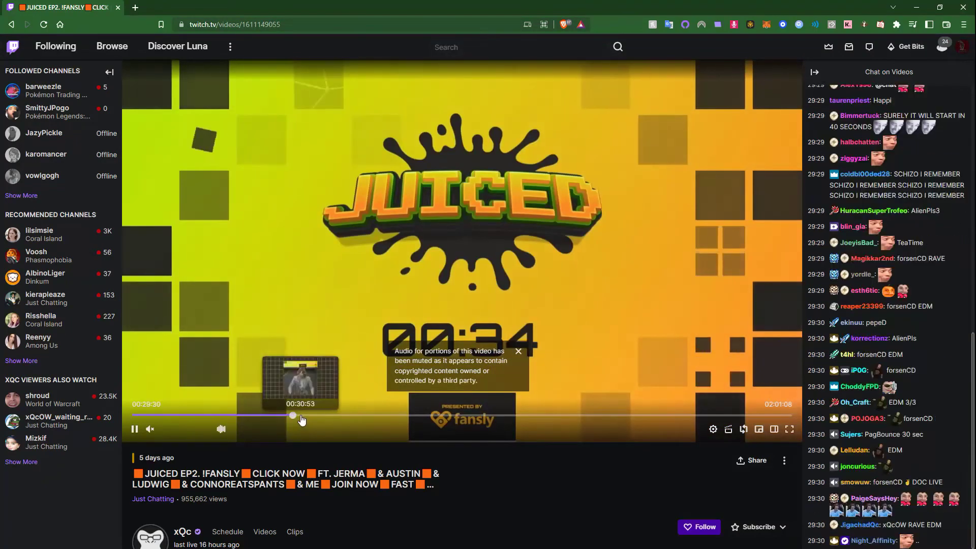
{"action": "left_click", "coordinate": [300, 416]}
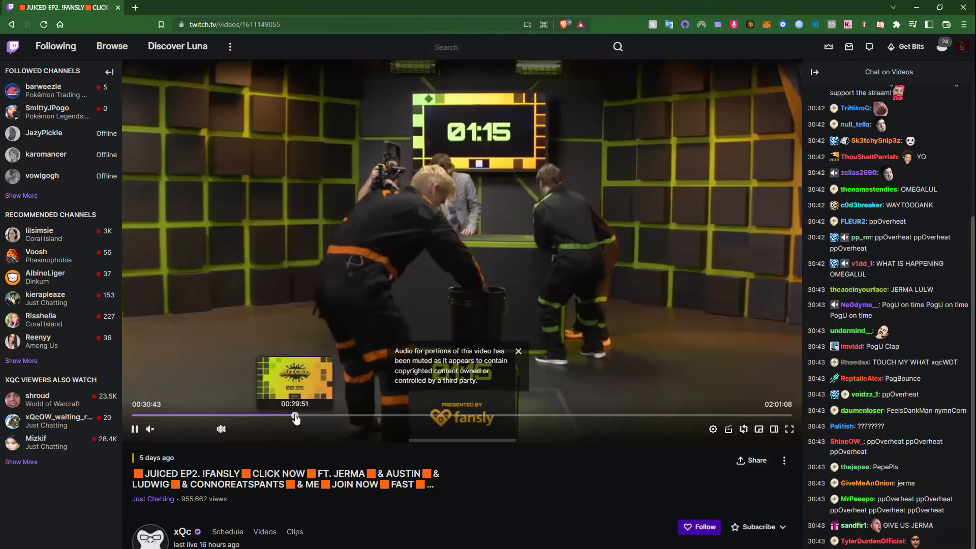
{"action": "left_click", "coordinate": [292, 416]}
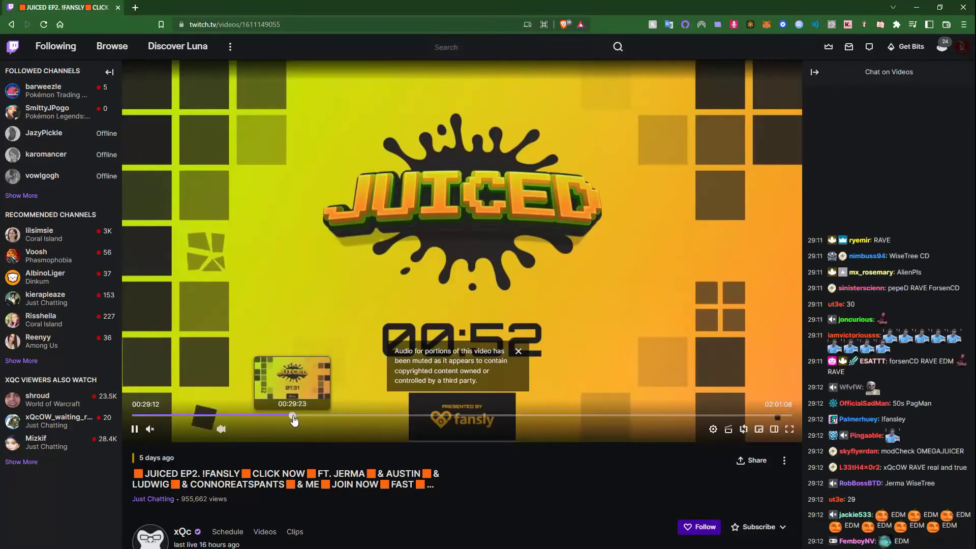
{"action": "left_click", "coordinate": [294, 416]}
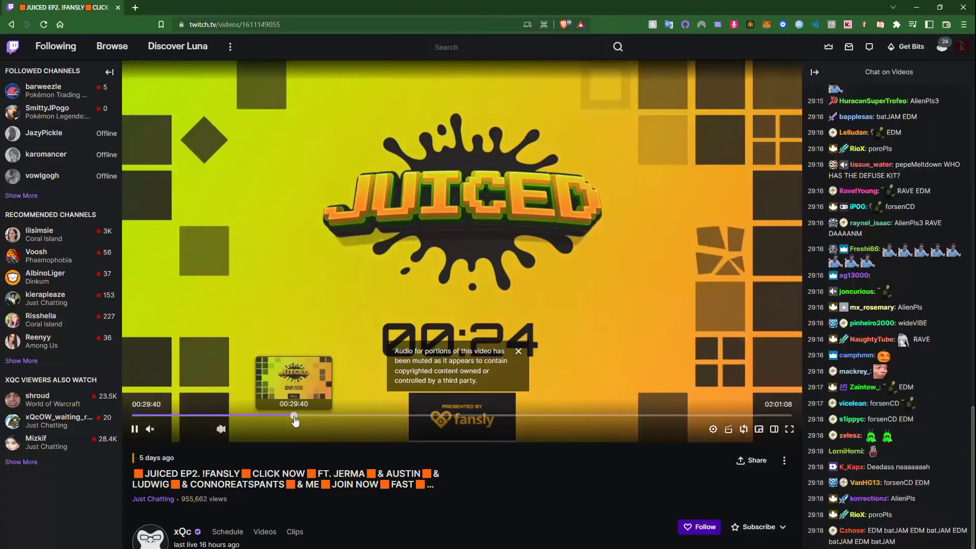
{"action": "left_click", "coordinate": [295, 417]}
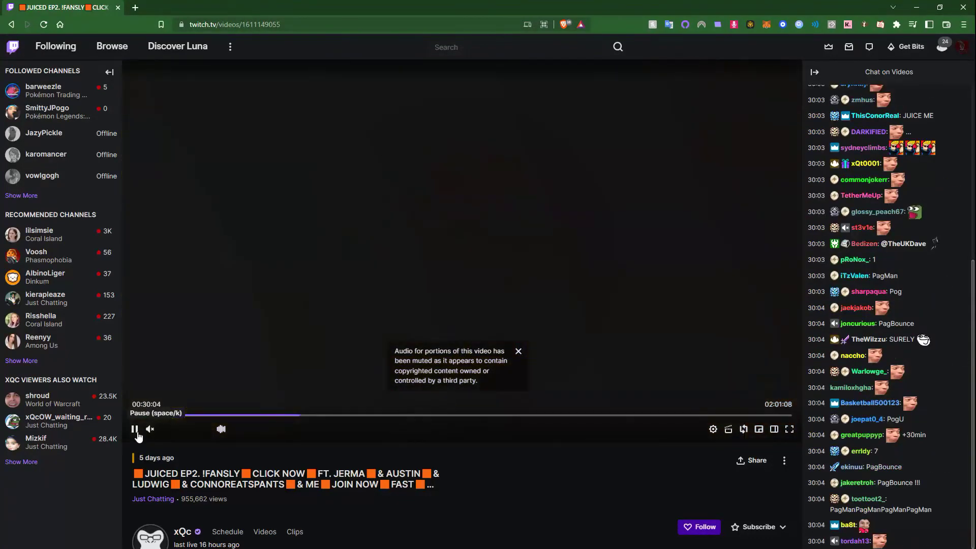
{"action": "left_click", "coordinate": [135, 429]}
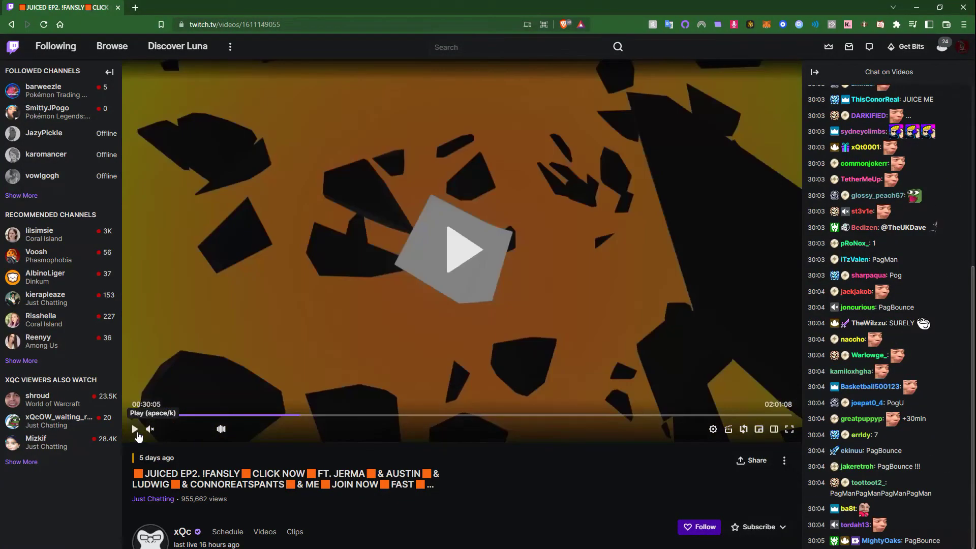
{"action": "key", "text": "End"}
{"action": "key", "text": "alt+Tab"}
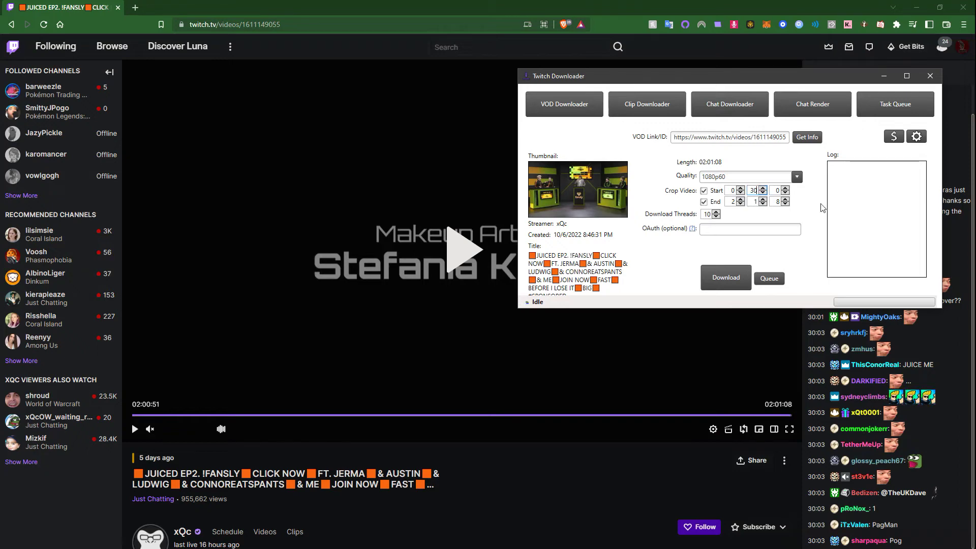
- Download the cropped 0:30:00–2:01:08 1080p60 VOD and open the TwitchDownloader output folder
{"action": "left_click", "coordinate": [724, 278]}
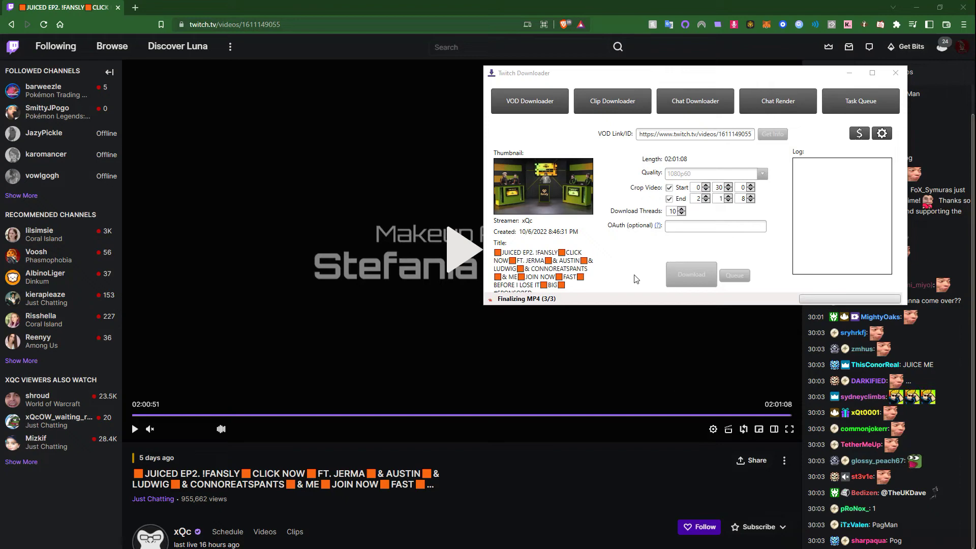
{"action": "left_click", "coordinate": [536, 304]}
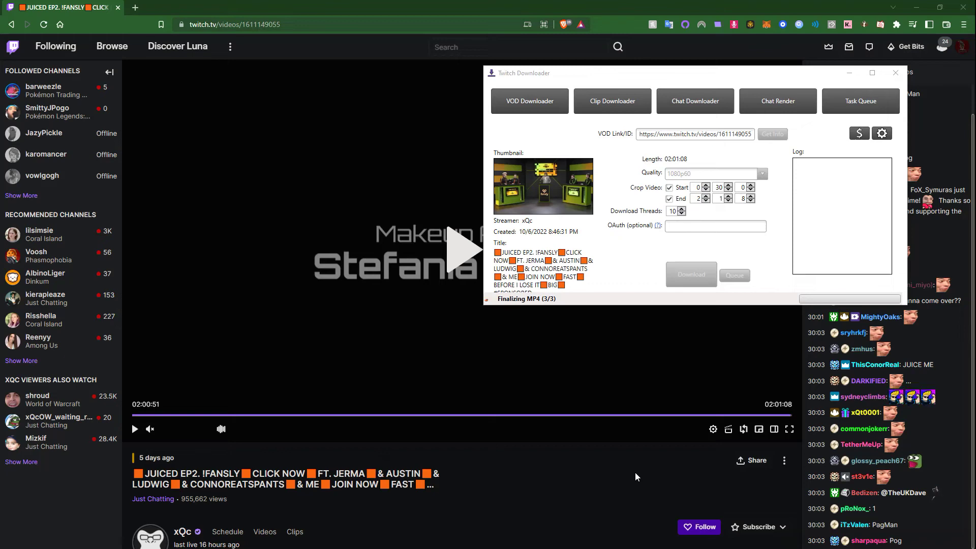
{"action": "left_click", "coordinate": [696, 302]}
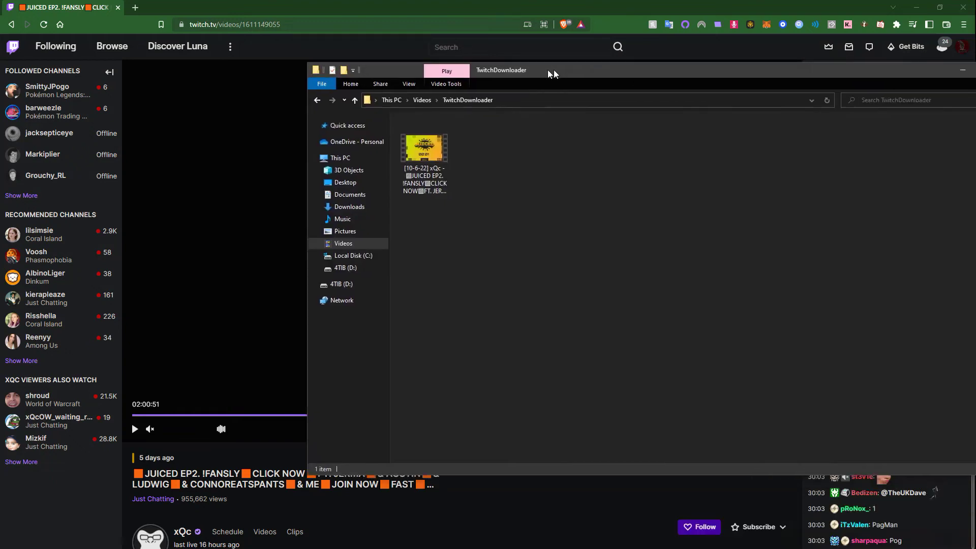
- Play the downloaded MP4, scrub through to its 1:31:08 end, and close Media Player
{"action": "left_click_drag", "start_coordinate": [553, 70], "coordinate": [428, 87]}
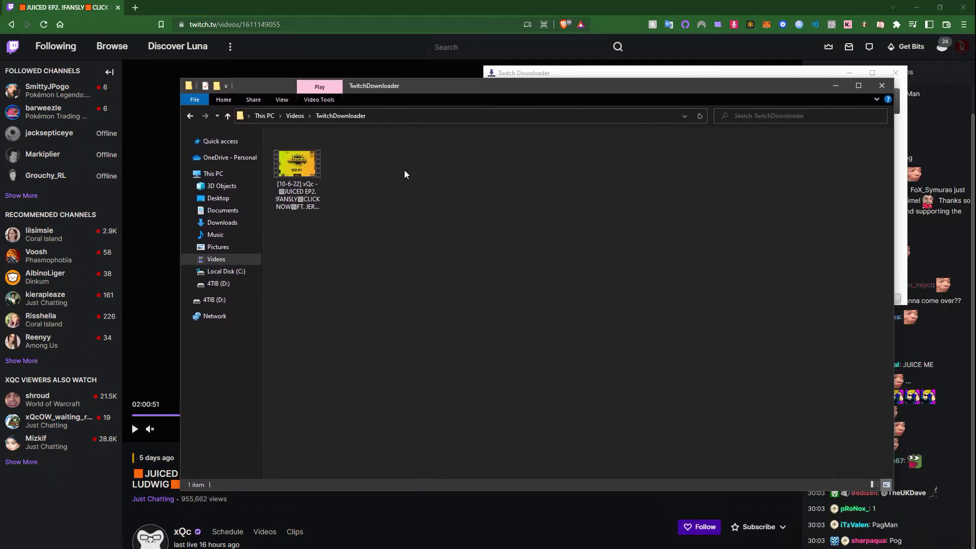
{"action": "double_click", "coordinate": [303, 166]}
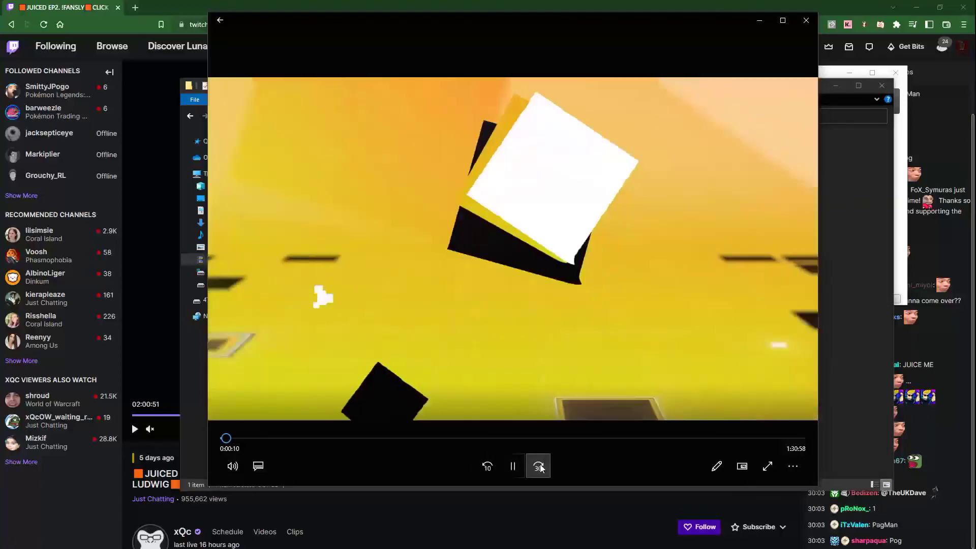
{"action": "left_click_drag", "start_coordinate": [232, 440], "coordinate": [672, 448]}
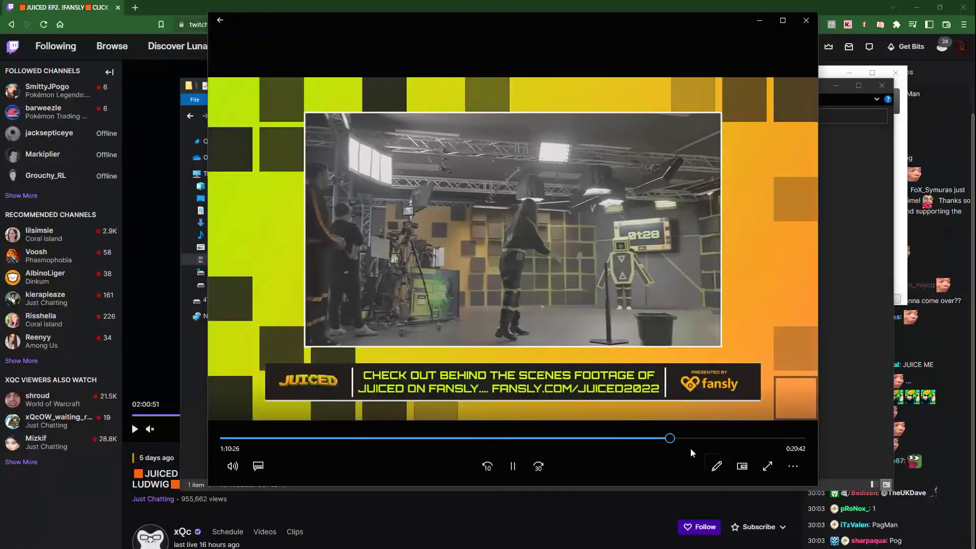
{"action": "left_click", "coordinate": [747, 445]}
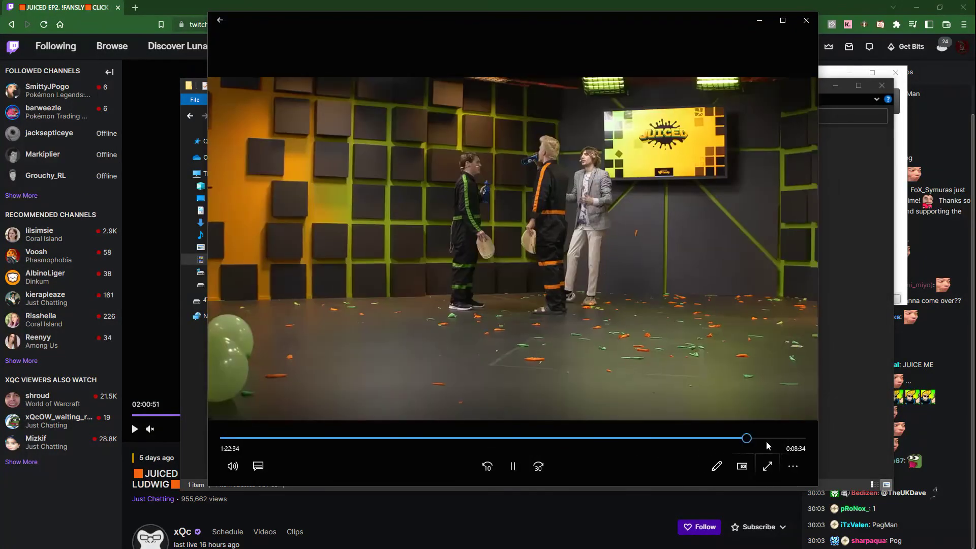
{"action": "left_click", "coordinate": [796, 440]}
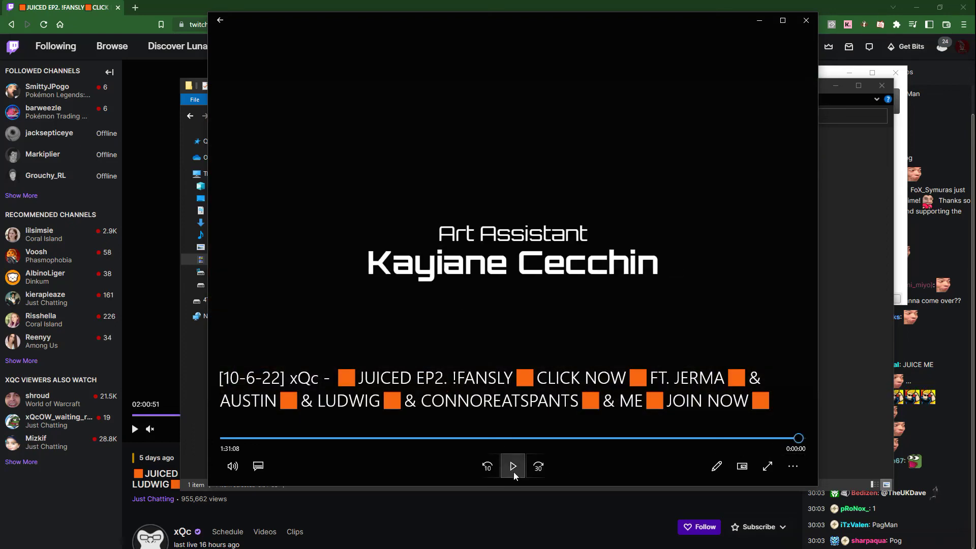
{"action": "left_click", "coordinate": [808, 23]}
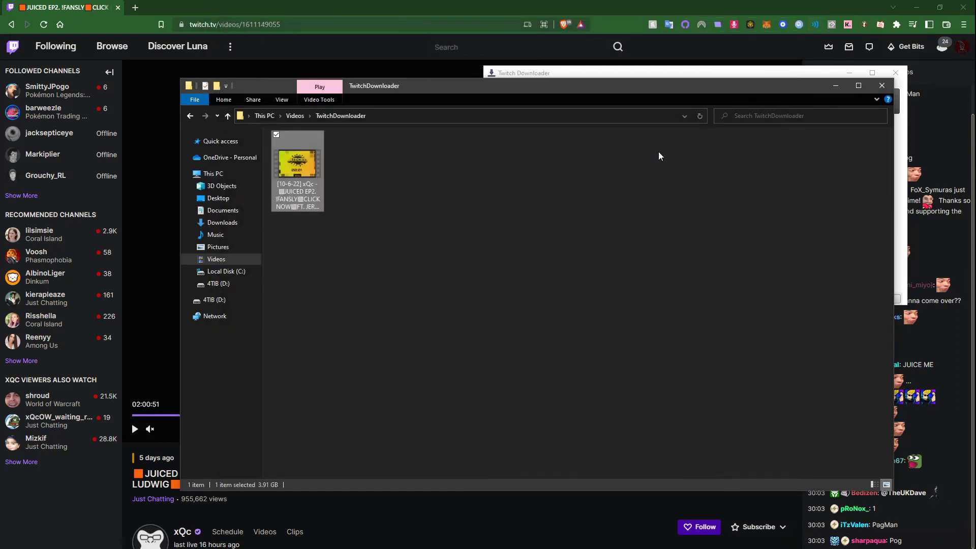
- Close the TwitchDownloader folder window to return to Twitch Downloader
{"action": "left_click", "coordinate": [882, 86]}
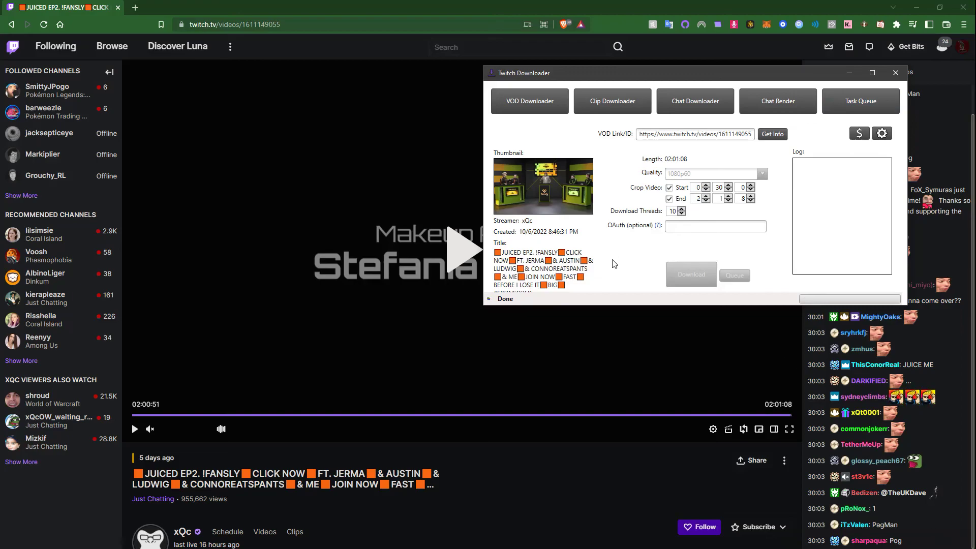